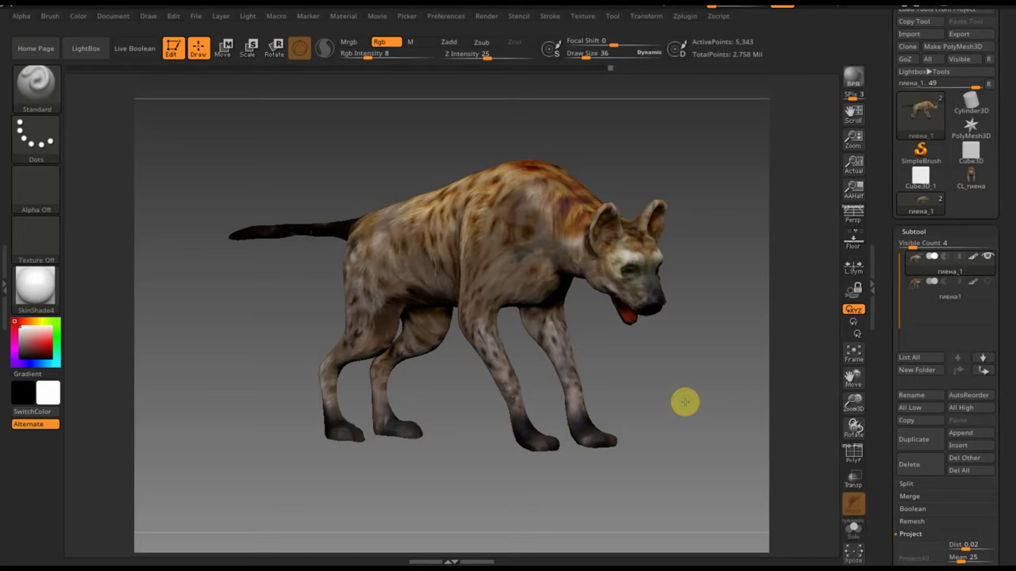
# - Orbit the current hyena model through front, three-quarter and side views
pyautogui.moveTo(674, 394)
pyautogui.mouseDown()
pyautogui.moveTo(709, 395)
pyautogui.moveTo(653, 402)
pyautogui.moveTo(668, 389)
pyautogui.mouseUp()
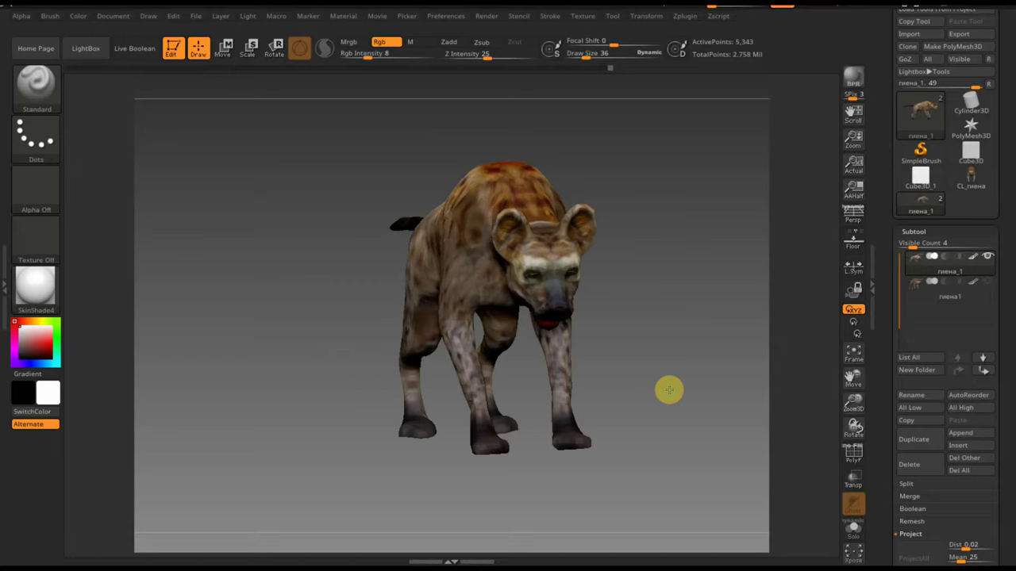
pyautogui.moveTo(669, 374)
pyautogui.mouseDown()
pyautogui.moveTo(728, 351)
pyautogui.moveTo(695, 363)
pyautogui.mouseUp()
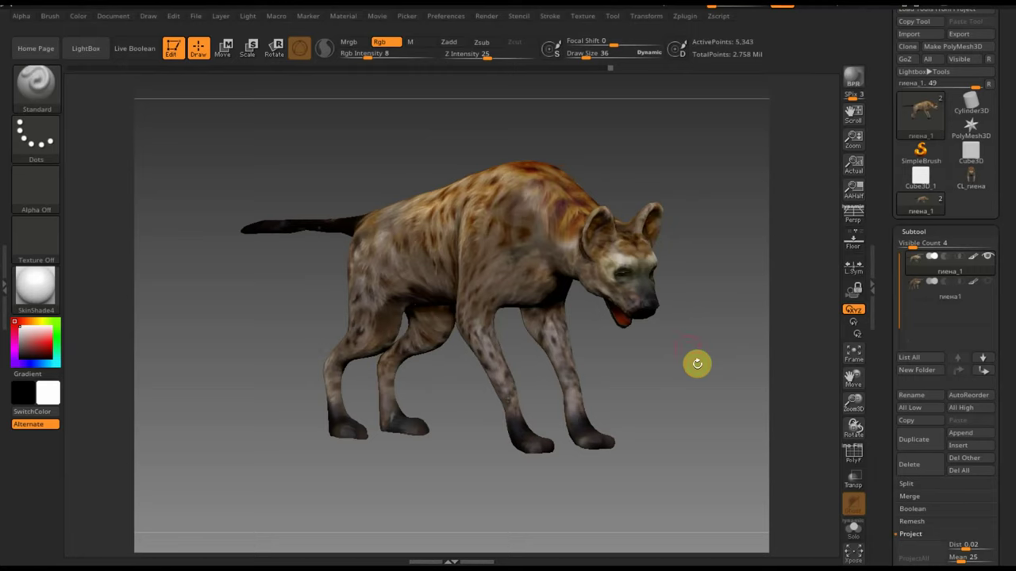
pyautogui.moveTo(697, 364); pyautogui.dragTo(699, 343)
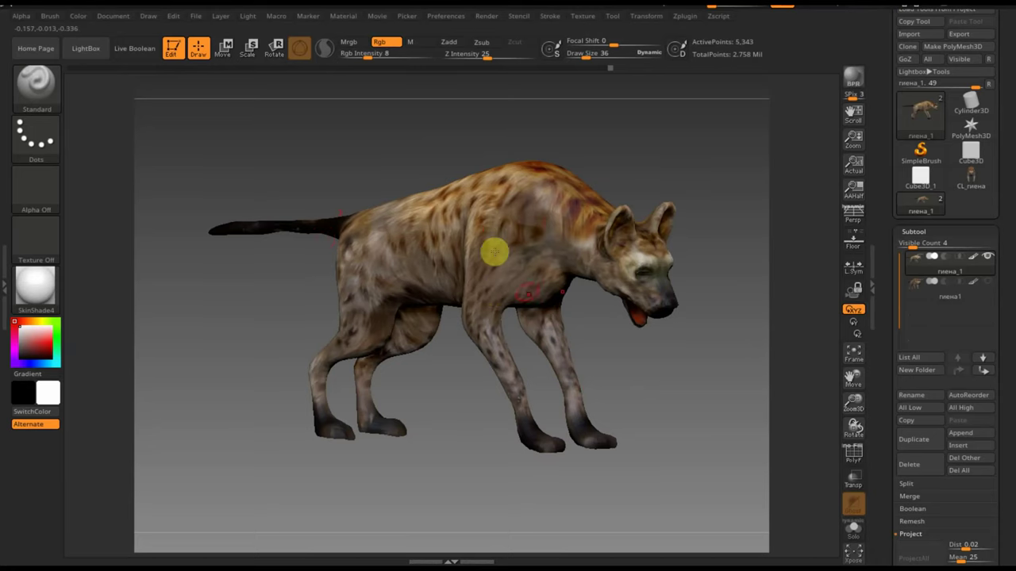
pyautogui.moveTo(725, 246); pyautogui.dragTo(729, 254)
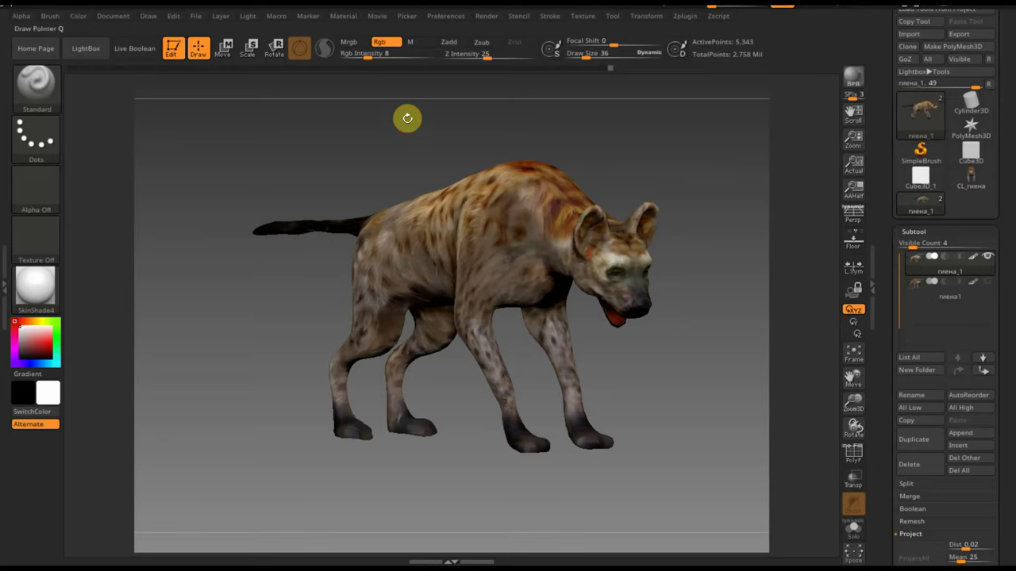
# - Open the 'болванка гиены' project without saving the current one
pyautogui.click(195, 17)
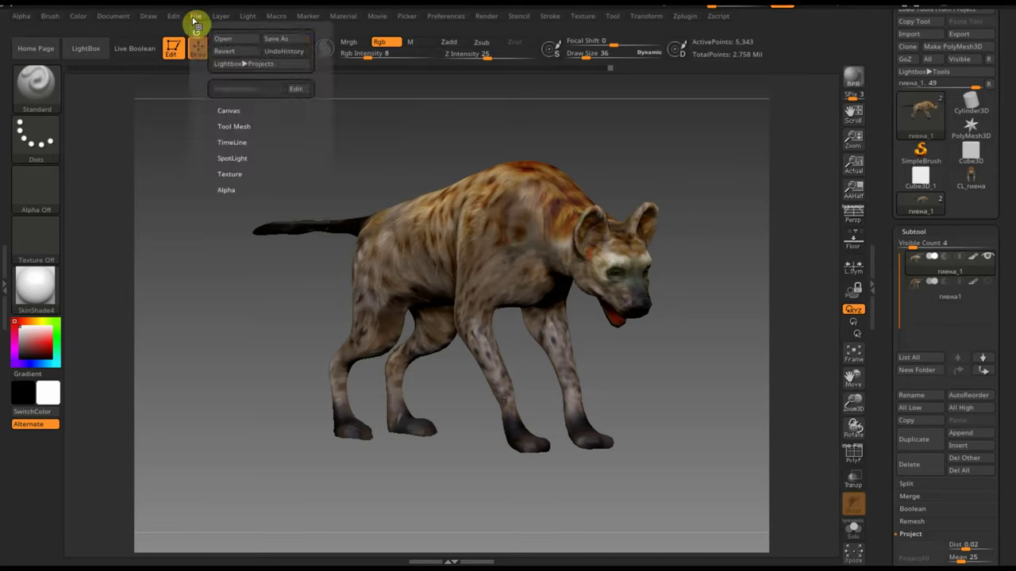
pyautogui.click(229, 40)
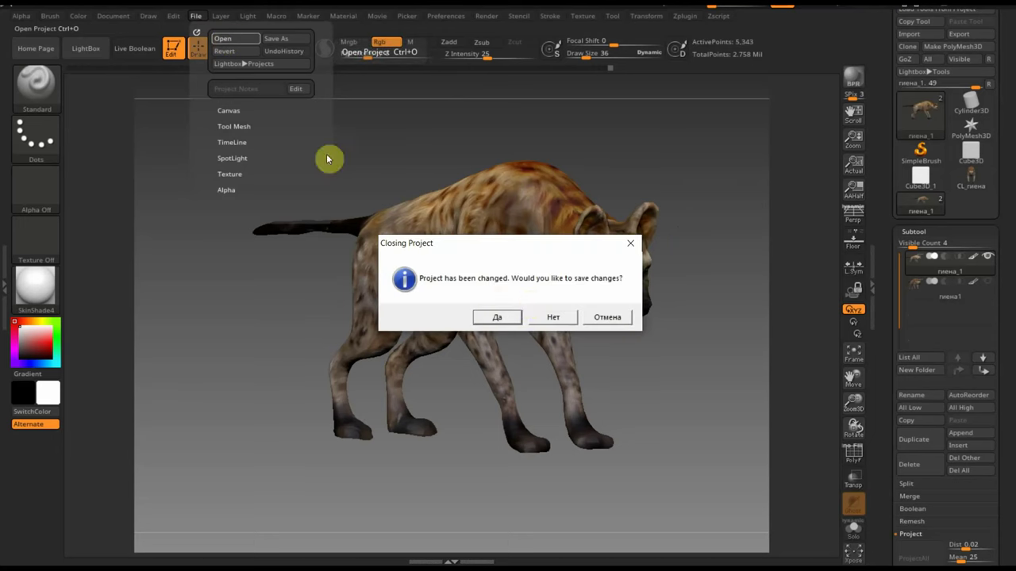
pyautogui.click(546, 316)
pyautogui.click(155, 108)
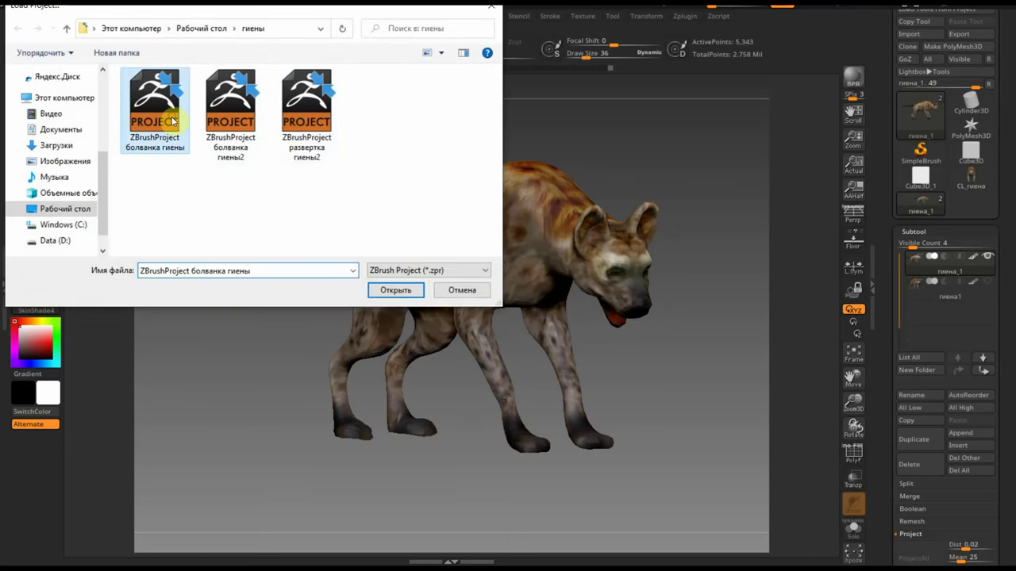
pyautogui.click(391, 290)
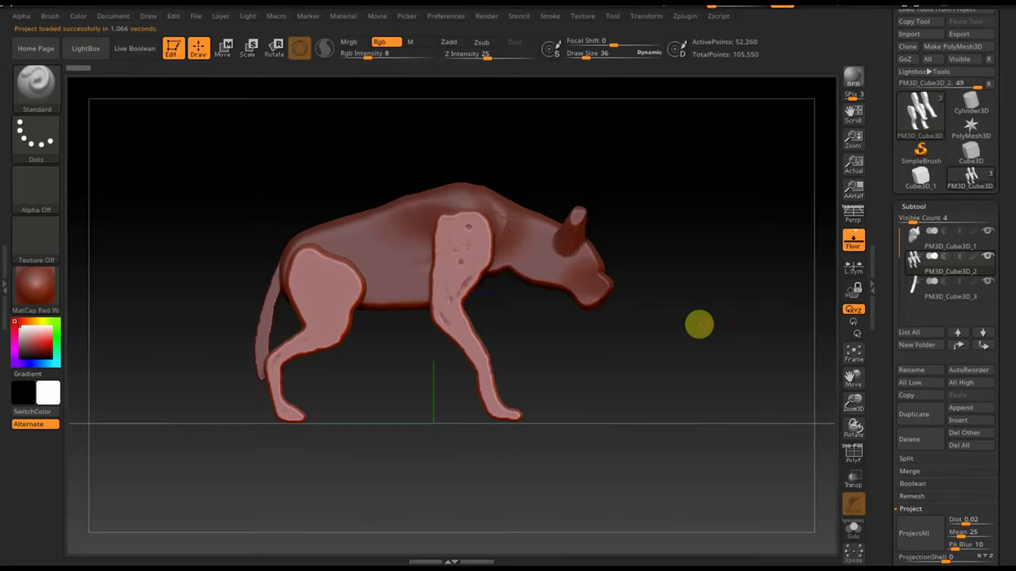
# - Make PM3D_Cube3D_1 the active subtool, hide the legs subtool, and view the body
pyautogui.moveTo(699, 322)
pyautogui.mouseDown()
pyautogui.moveTo(665, 325)
pyautogui.moveTo(716, 298)
pyautogui.mouseUp()
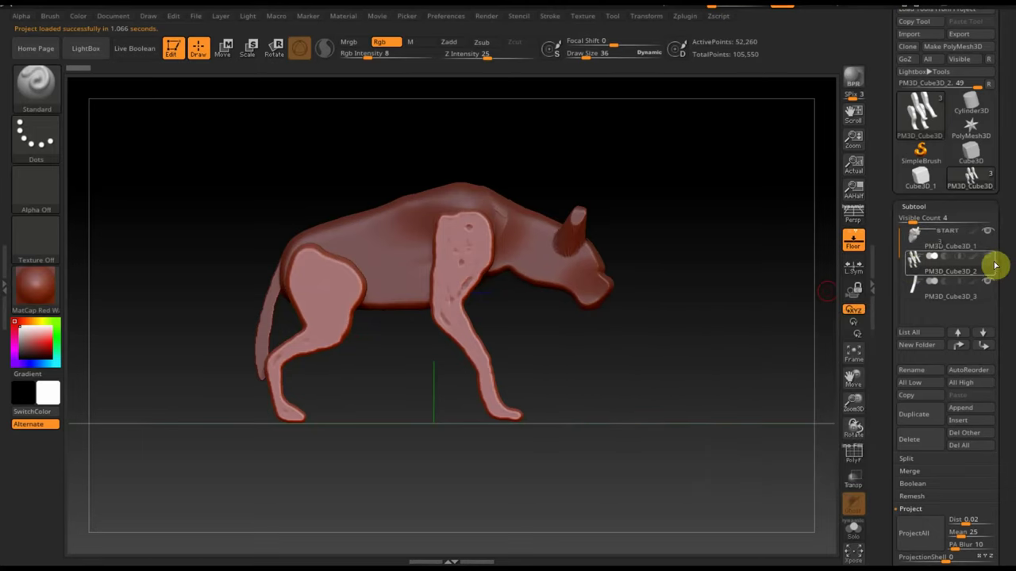
pyautogui.moveTo(741, 309)
pyautogui.mouseDown()
pyautogui.moveTo(696, 356)
pyautogui.moveTo(940, 292)
pyautogui.mouseUp()
pyautogui.click(934, 243)
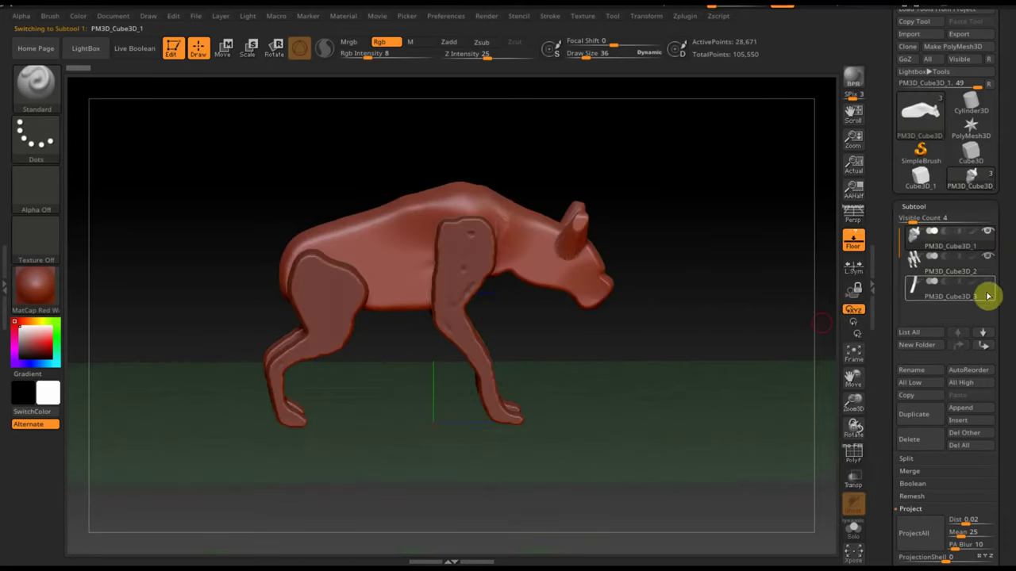
pyautogui.click(987, 258)
pyautogui.moveTo(746, 331)
pyautogui.mouseDown()
pyautogui.moveTo(677, 329)
pyautogui.moveTo(712, 383)
pyautogui.moveTo(740, 381)
pyautogui.moveTo(752, 347)
pyautogui.moveTo(691, 363)
pyautogui.moveTo(709, 352)
pyautogui.moveTo(728, 403)
pyautogui.mouseUp()
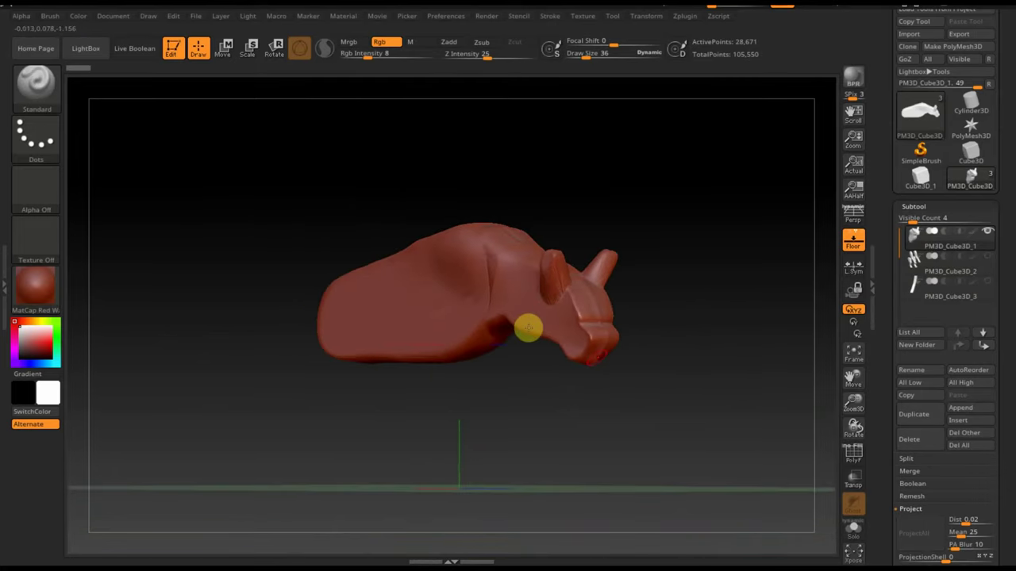
pyautogui.moveTo(582, 325); pyautogui.dragTo(650, 328, button='right')
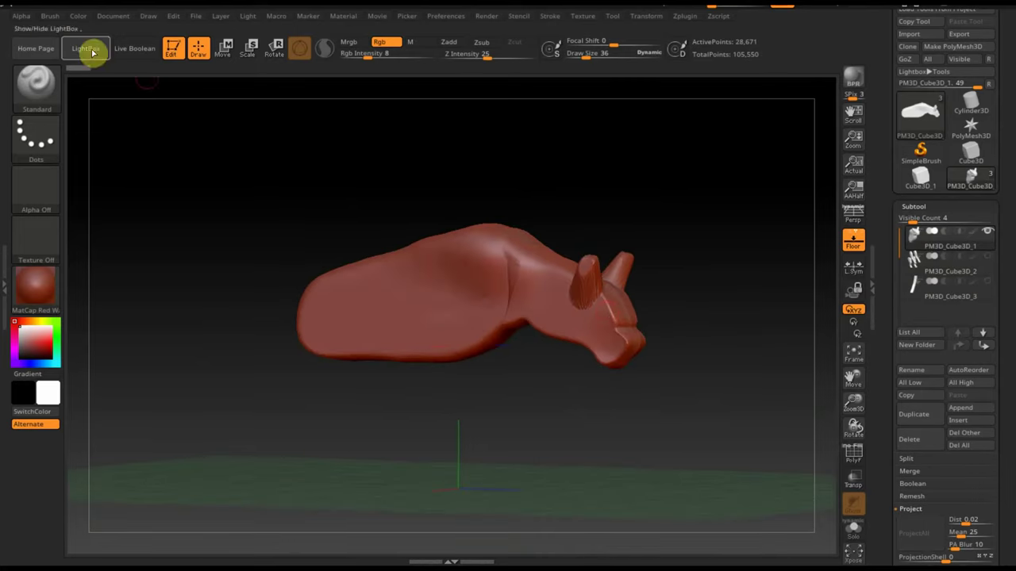
pyautogui.click(175, 19)
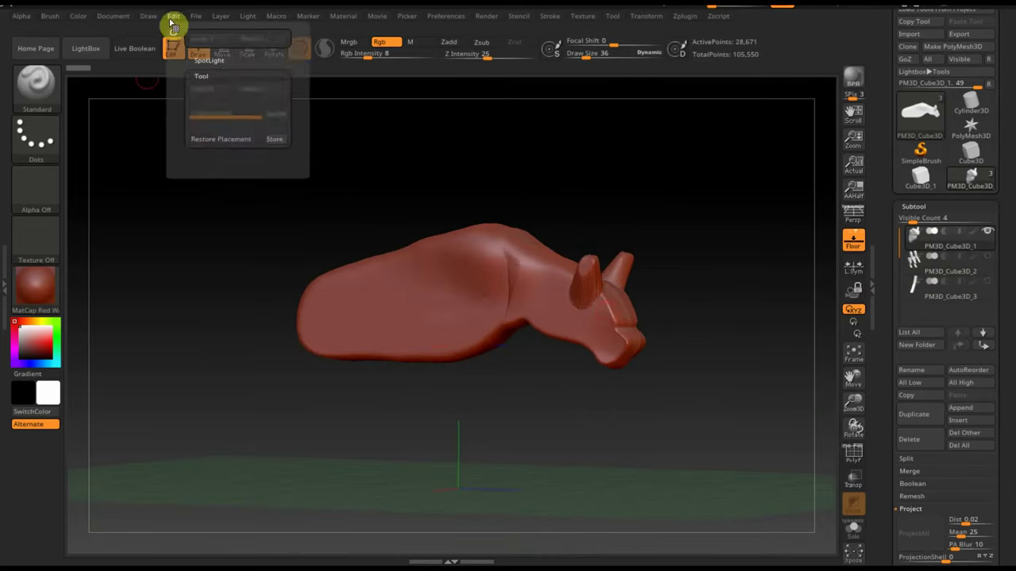
# - Open the 'болванка гиены2' project without saving the current one
pyautogui.click(223, 39)
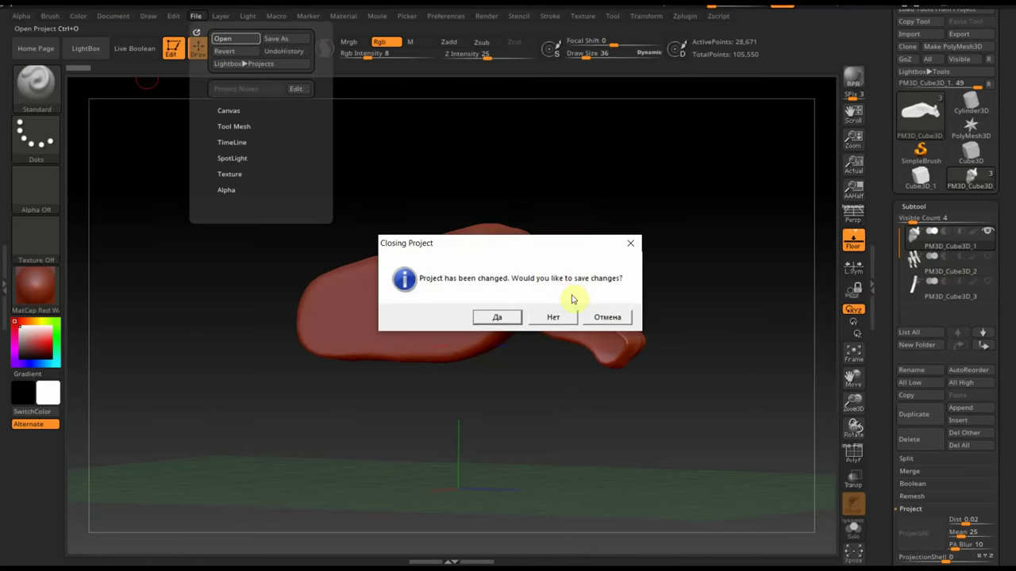
pyautogui.click(553, 317)
pyautogui.click(231, 115)
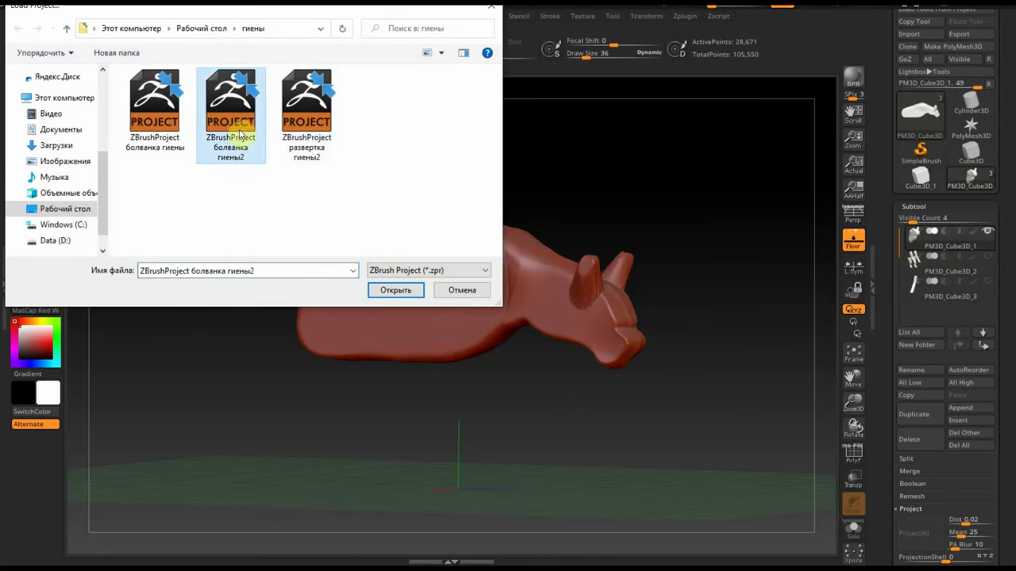
pyautogui.click(395, 290)
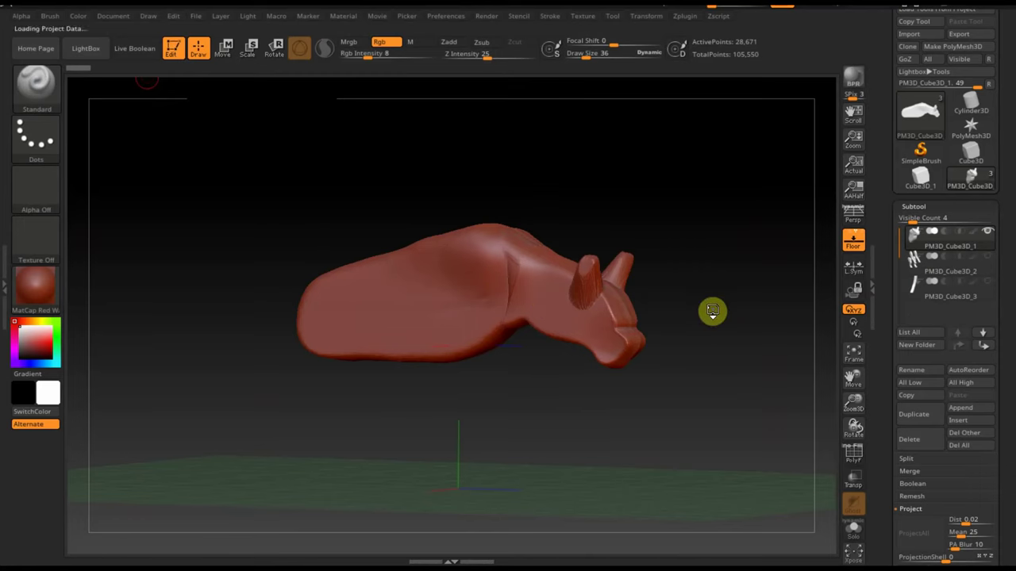
# - Frame the hyena in side profile and add a new sphere subtool under PM3D_Sphere3D1
pyautogui.click(853, 355)
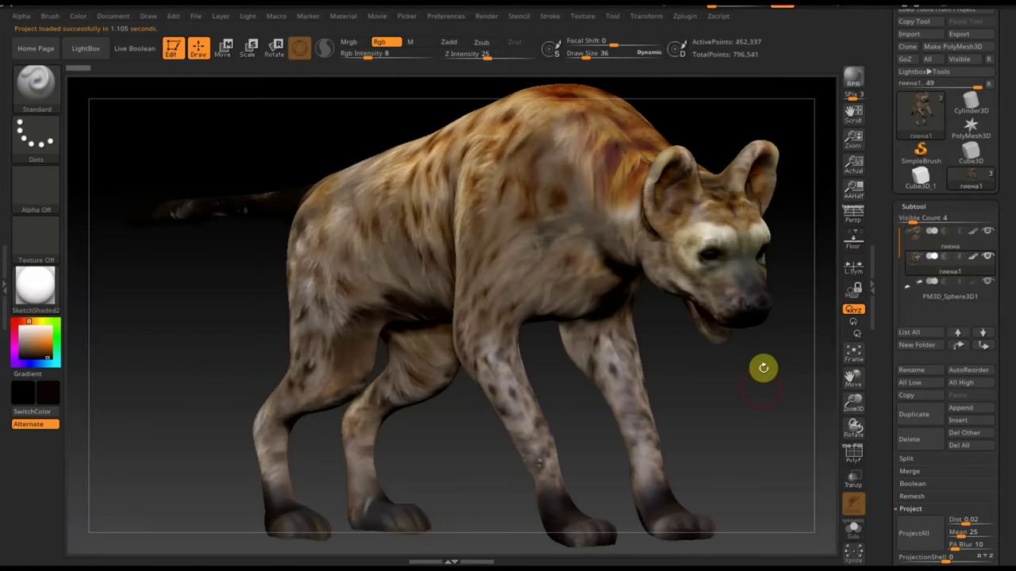
pyautogui.moveTo(767, 402); pyautogui.dragTo(760, 384)
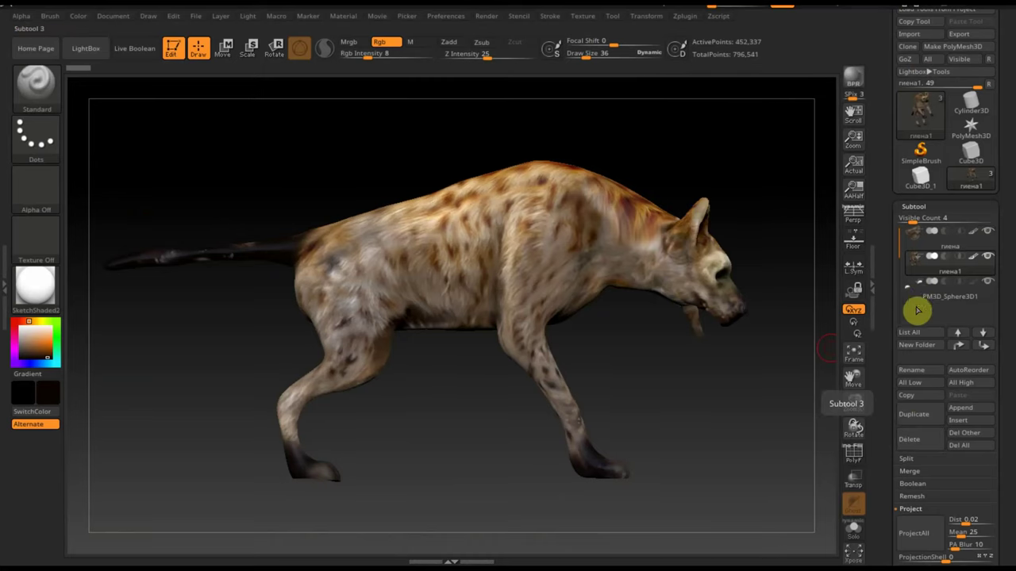
pyautogui.click(909, 298)
pyautogui.click(913, 414)
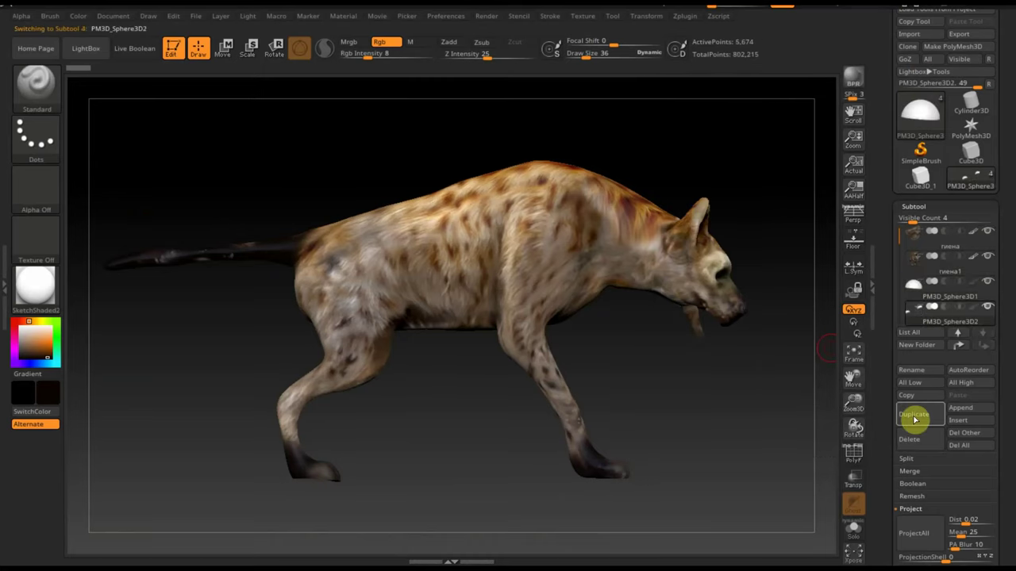
# - Import the гиена mesh into the new subtool, show it white, and enable Move
pyautogui.click(911, 36)
pyautogui.click(235, 115)
pyautogui.click(396, 290)
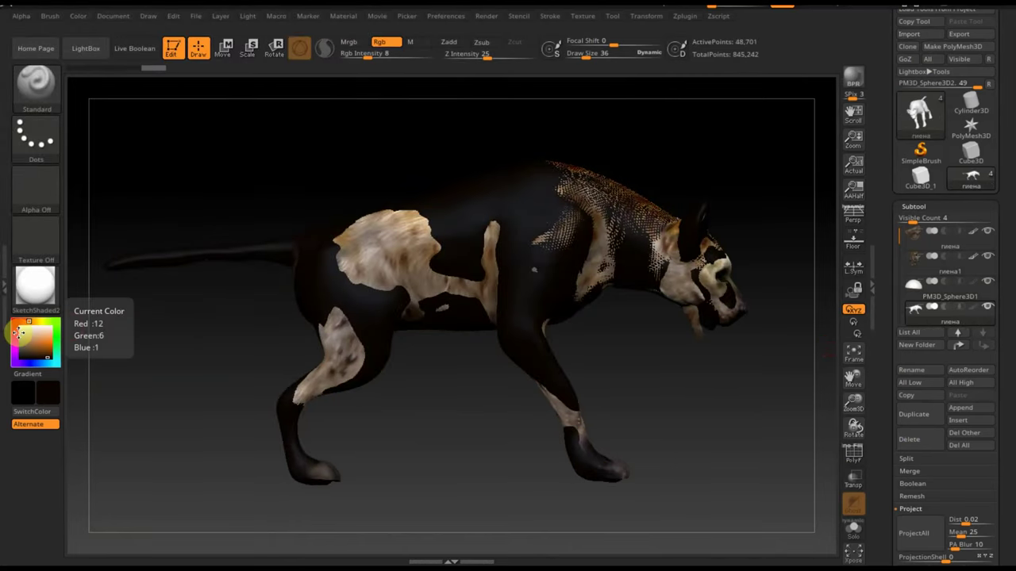
pyautogui.click(21, 326)
pyautogui.moveTo(685, 440)
pyautogui.mouseDown()
pyautogui.moveTo(655, 455)
pyautogui.moveTo(678, 460)
pyautogui.mouseUp()
pyautogui.click(226, 51)
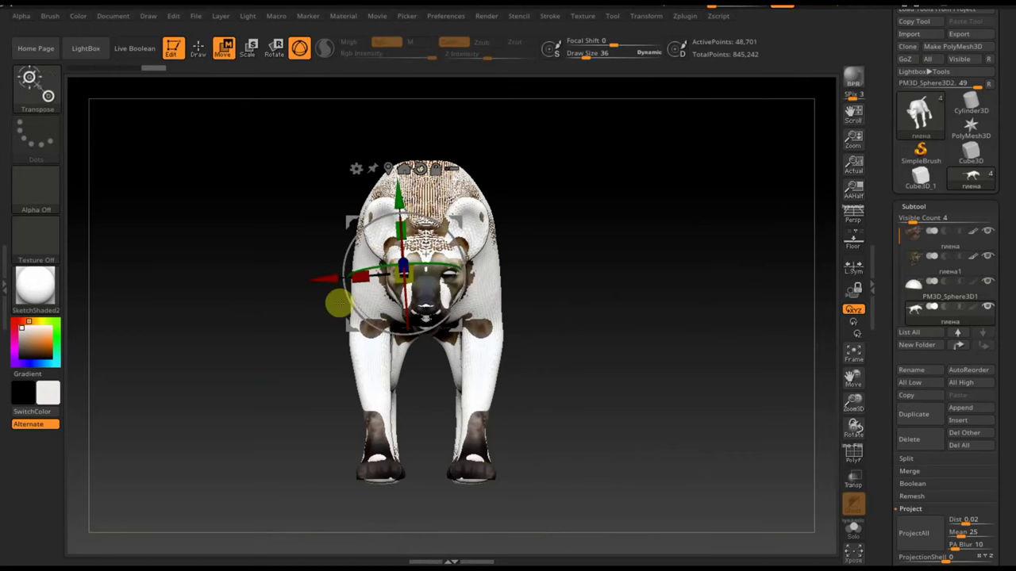
# - Move the white гиена mesh beside the textured hyena and inspect both from several angles
pyautogui.moveTo(322, 277); pyautogui.dragTo(528, 317)
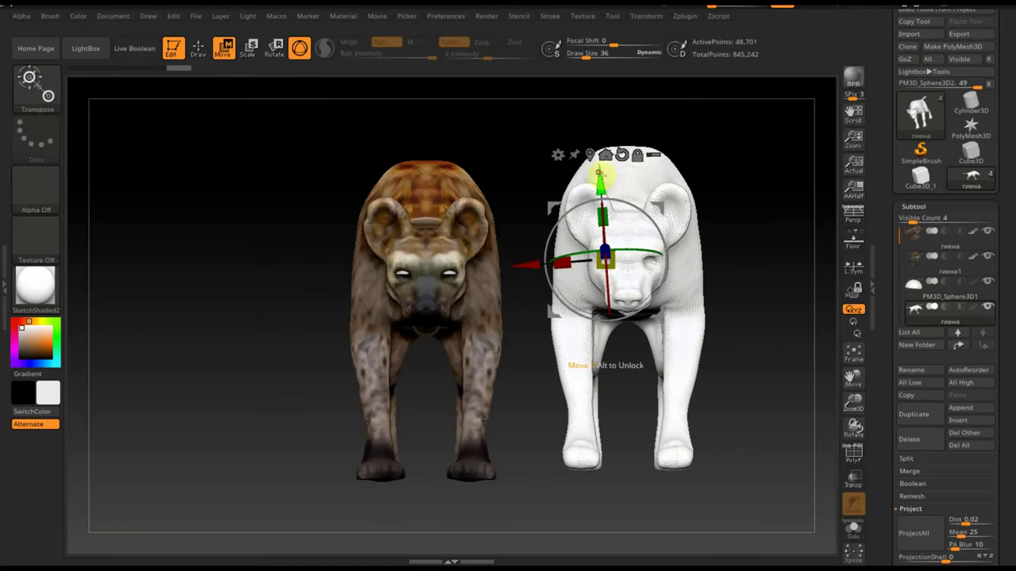
pyautogui.moveTo(599, 173); pyautogui.dragTo(600, 181)
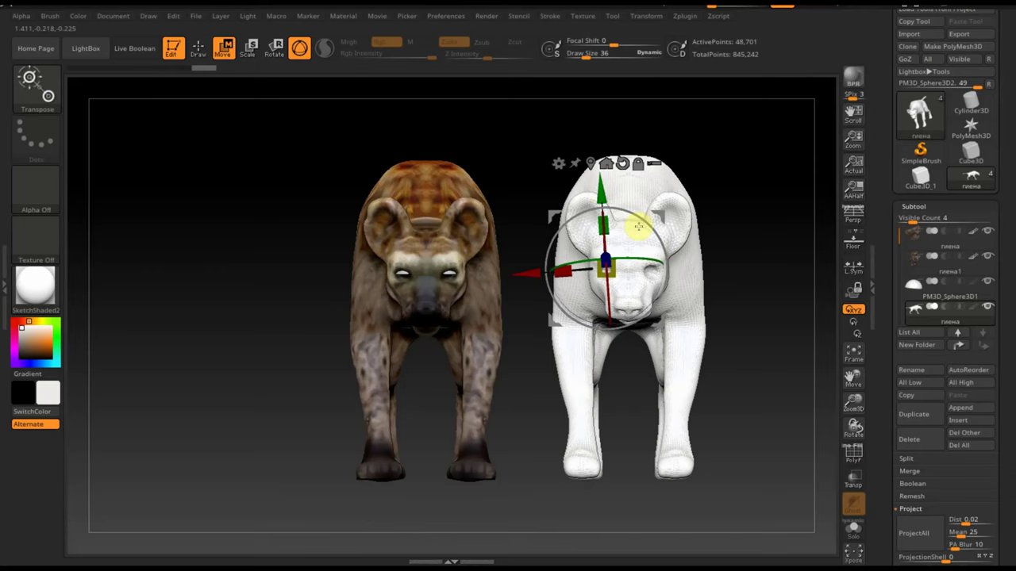
pyautogui.moveTo(754, 319); pyautogui.dragTo(635, 338)
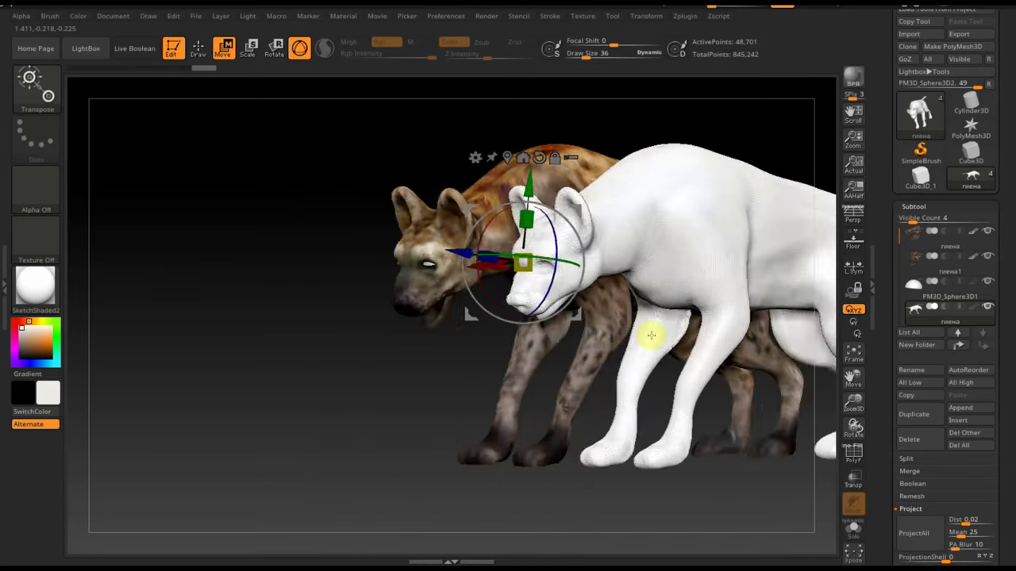
pyautogui.moveTo(560, 404); pyautogui.dragTo(220, 449)
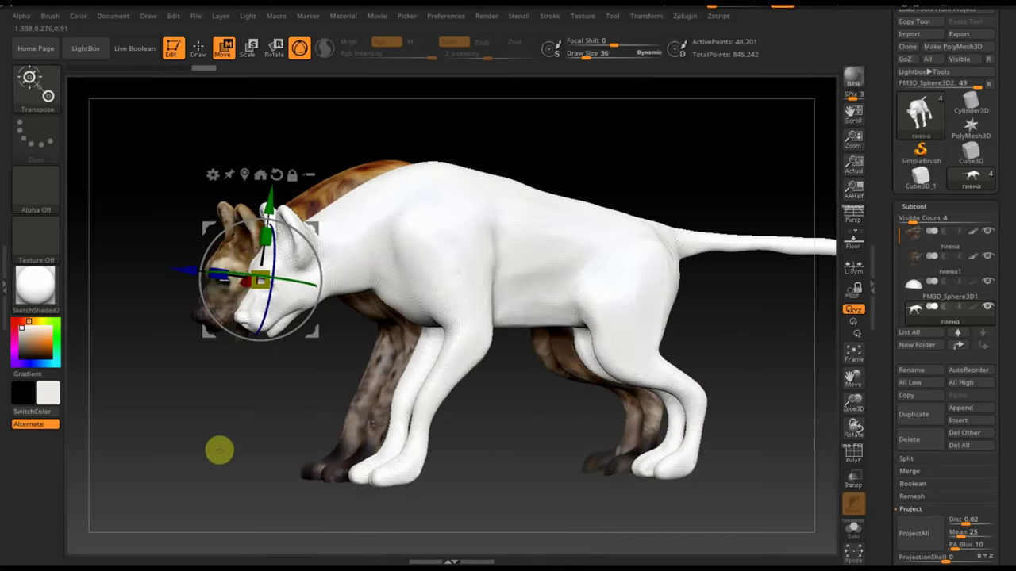
pyautogui.moveTo(815, 405); pyautogui.dragTo(841, 407)
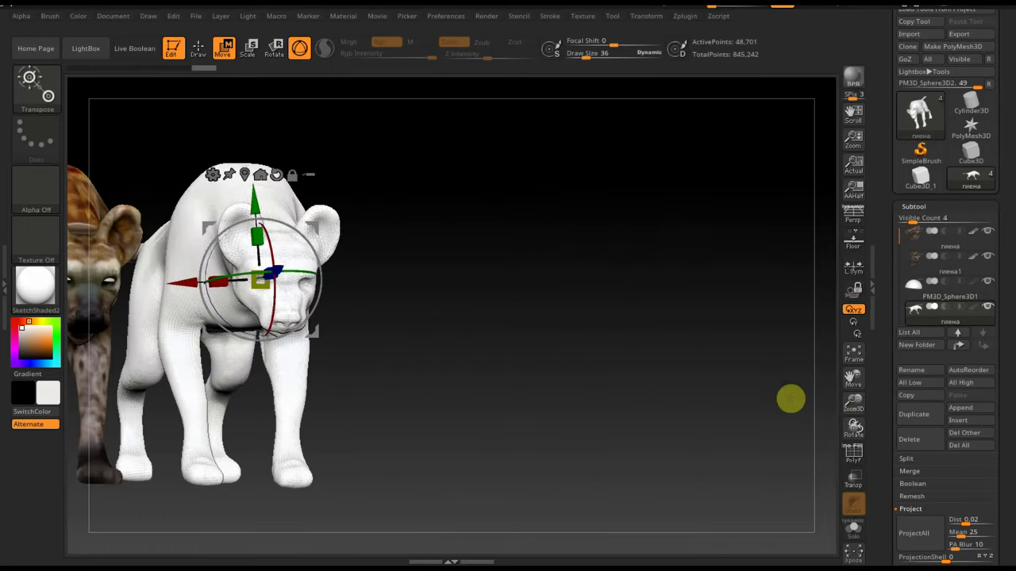
pyautogui.moveTo(623, 378)
pyautogui.keyDown('alt'); pyautogui.mouseDown()
pyautogui.moveTo(611, 370)
pyautogui.moveTo(826, 365)
pyautogui.moveTo(749, 325)
pyautogui.mouseUp(); pyautogui.keyUp('alt')
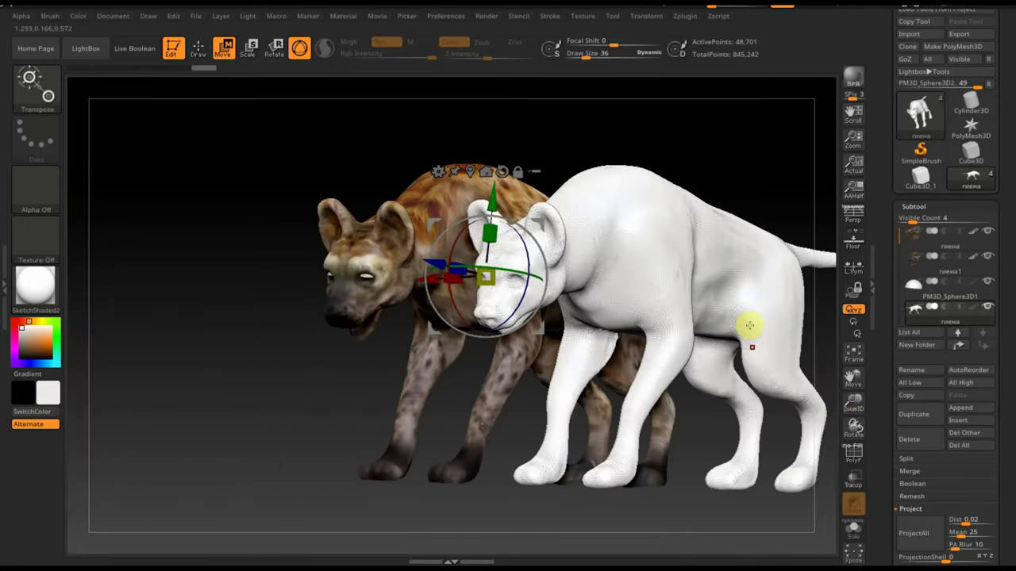
pyautogui.moveTo(665, 208)
pyautogui.mouseDown()
pyautogui.moveTo(733, 152)
pyautogui.moveTo(776, 145)
pyautogui.moveTo(612, 135)
pyautogui.mouseUp()
# - Orbit both hyenas through front and side views and return to Standard brush drawing
pyautogui.moveTo(560, 436)
pyautogui.mouseDown()
pyautogui.moveTo(659, 446)
pyautogui.moveTo(639, 425)
pyautogui.mouseUp()
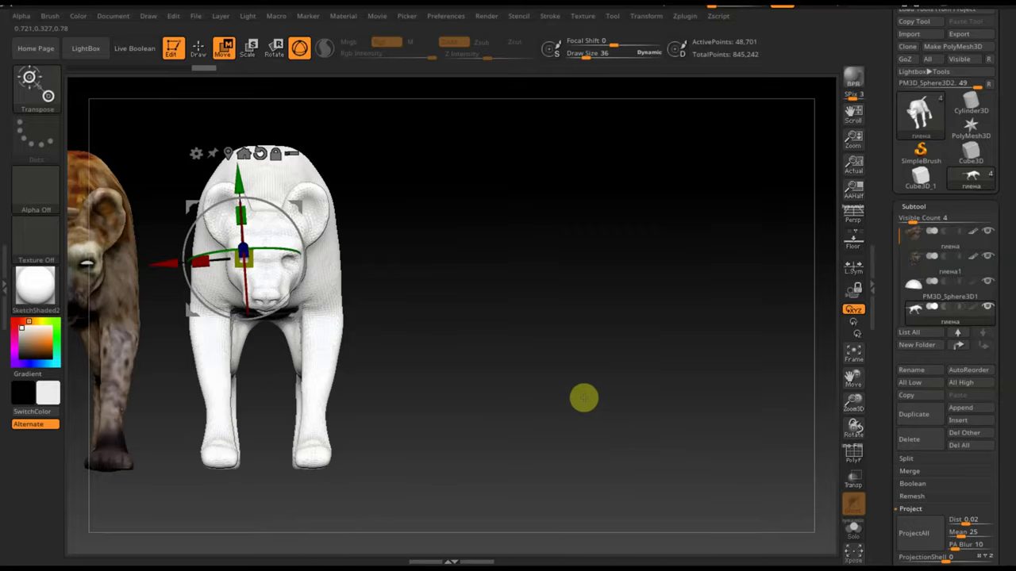
pyautogui.keyDown('alt'); pyautogui.moveTo(582, 399); pyautogui.dragTo(664, 392); pyautogui.keyUp('alt')
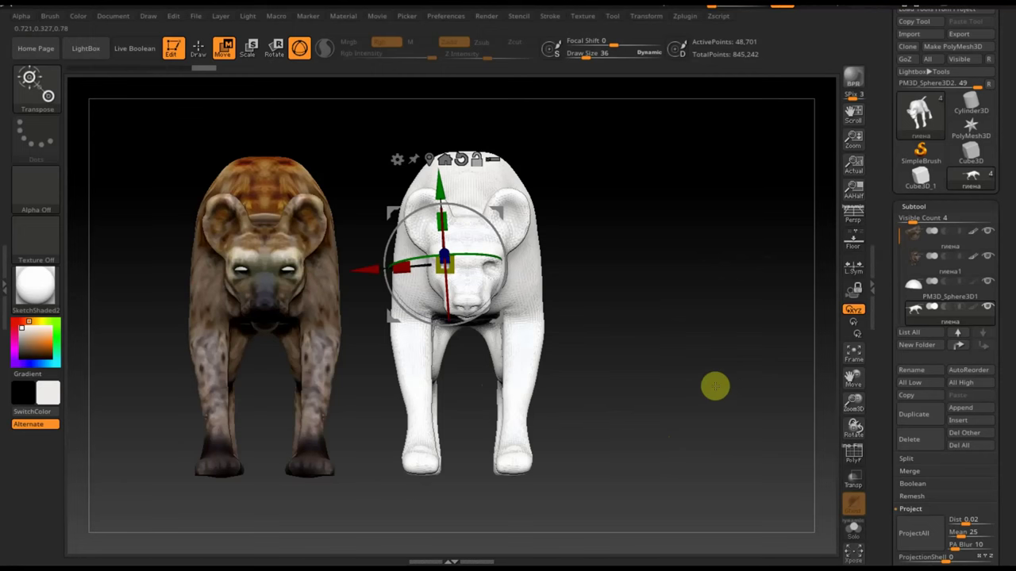
pyautogui.moveTo(714, 386); pyautogui.dragTo(748, 370)
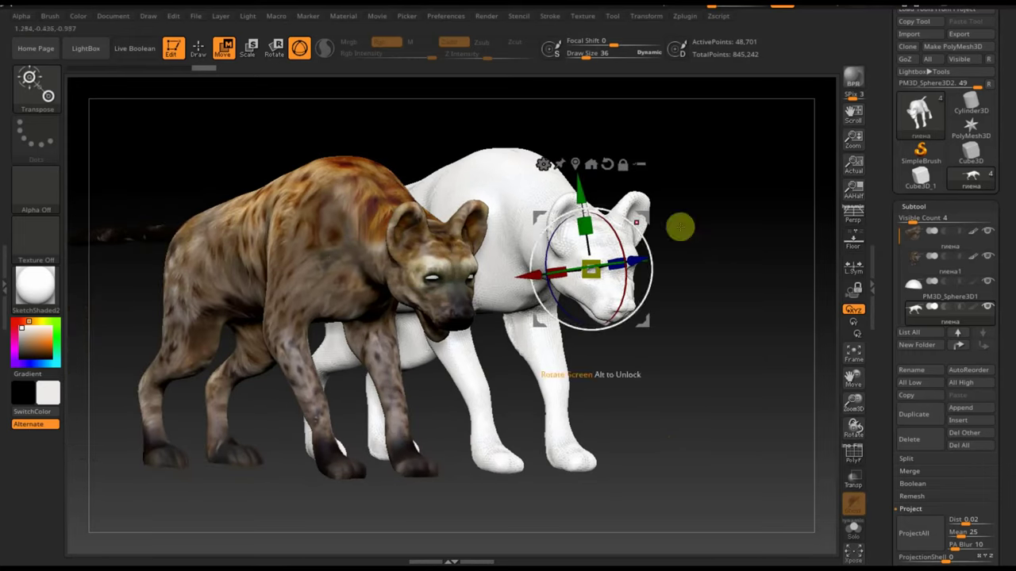
pyautogui.moveTo(579, 371)
pyautogui.mouseDown()
pyautogui.moveTo(639, 407)
pyautogui.moveTo(669, 408)
pyautogui.mouseUp()
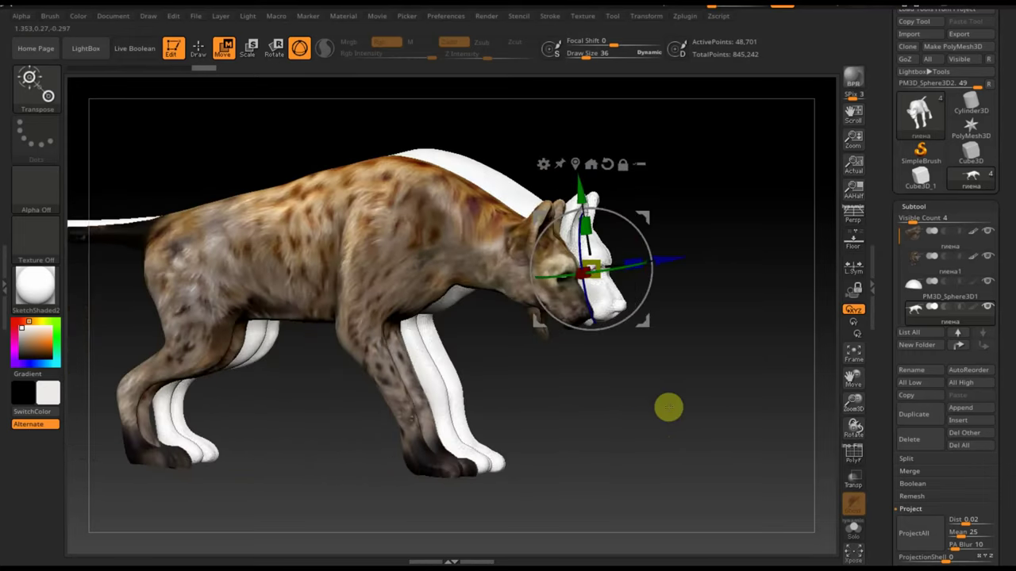
pyautogui.click(200, 47)
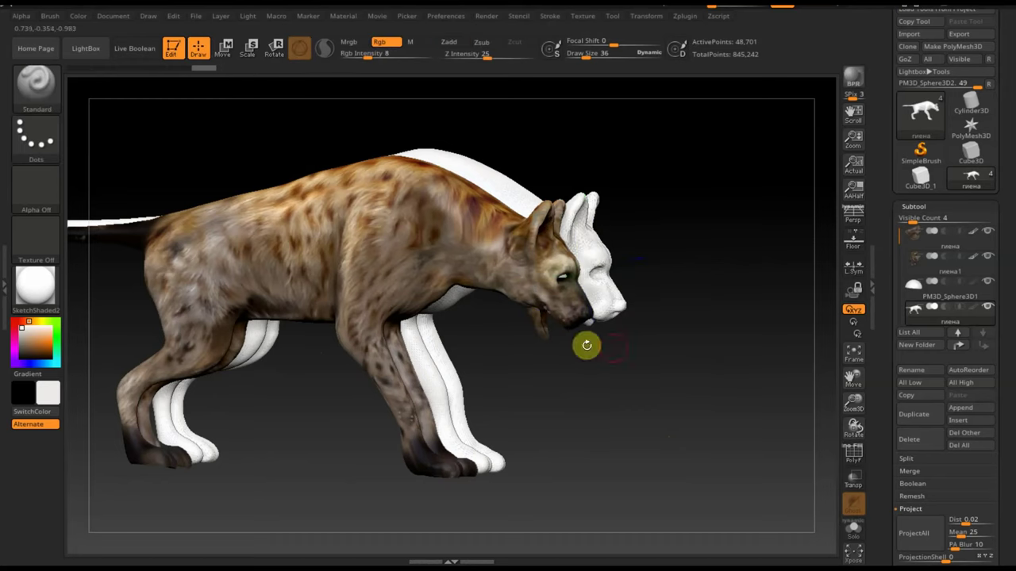
pyautogui.moveTo(638, 381)
pyautogui.mouseDown()
pyautogui.moveTo(671, 388)
pyautogui.moveTo(626, 383)
pyautogui.moveTo(629, 401)
pyautogui.moveTo(641, 399)
pyautogui.mouseUp()
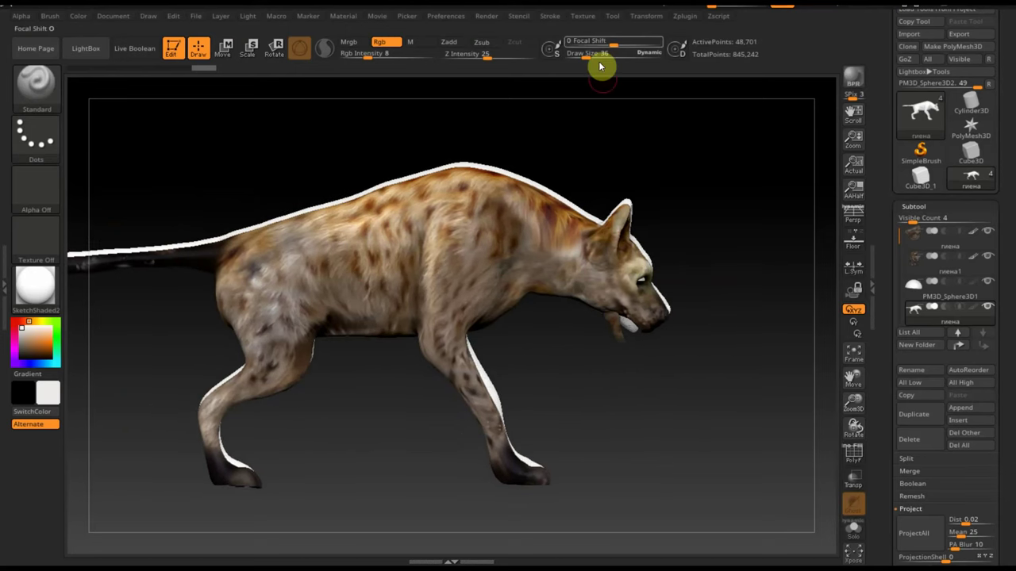
pyautogui.click(583, 15)
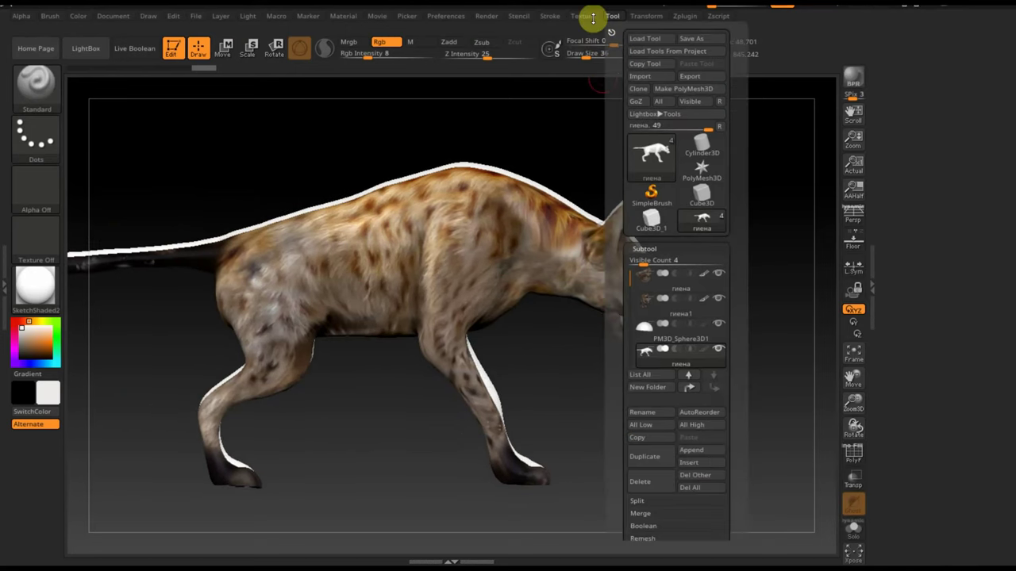
pyautogui.click(604, 89)
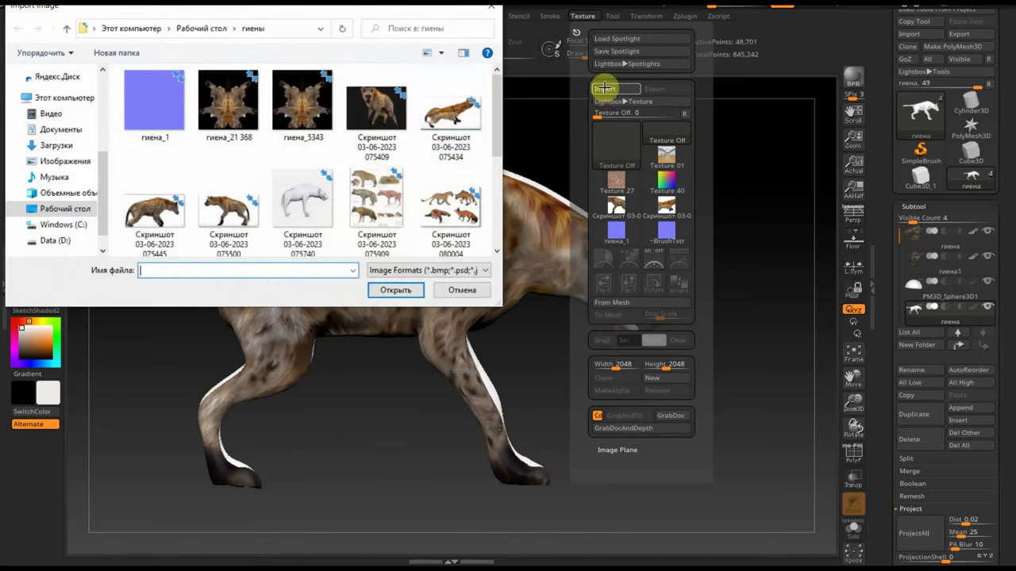
pyautogui.click(376, 119)
pyautogui.scroll(-1, 262, 163)
pyautogui.click(293, 131)
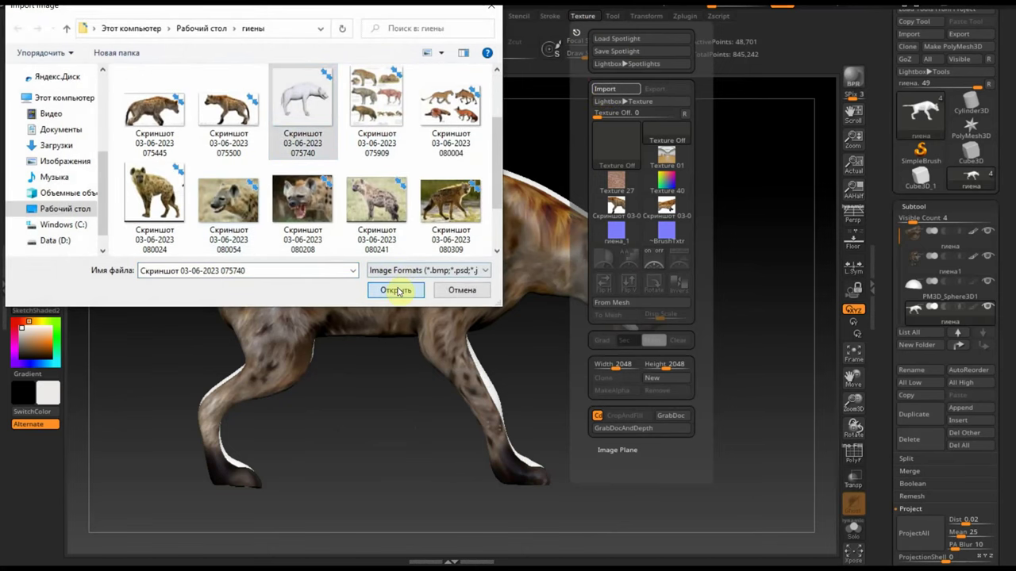
pyautogui.click(397, 289)
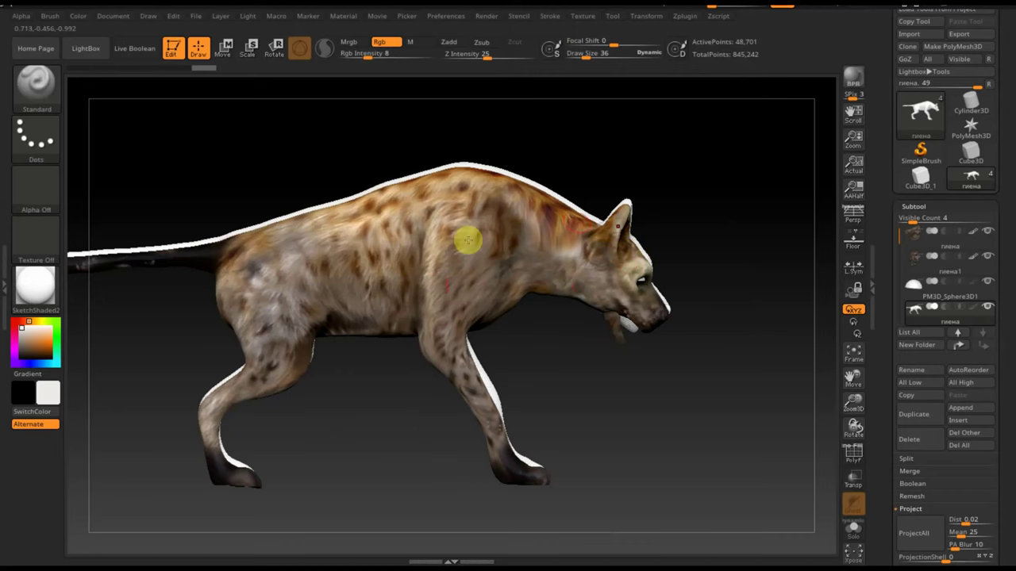
# - Orbit to a near-front view of both hyenas and activate Move mode
pyautogui.moveTo(468, 240)
pyautogui.mouseDown(button='right')
pyautogui.moveTo(685, 292)
pyautogui.moveTo(601, 291)
pyautogui.moveTo(515, 230)
pyautogui.mouseUp(button='right')
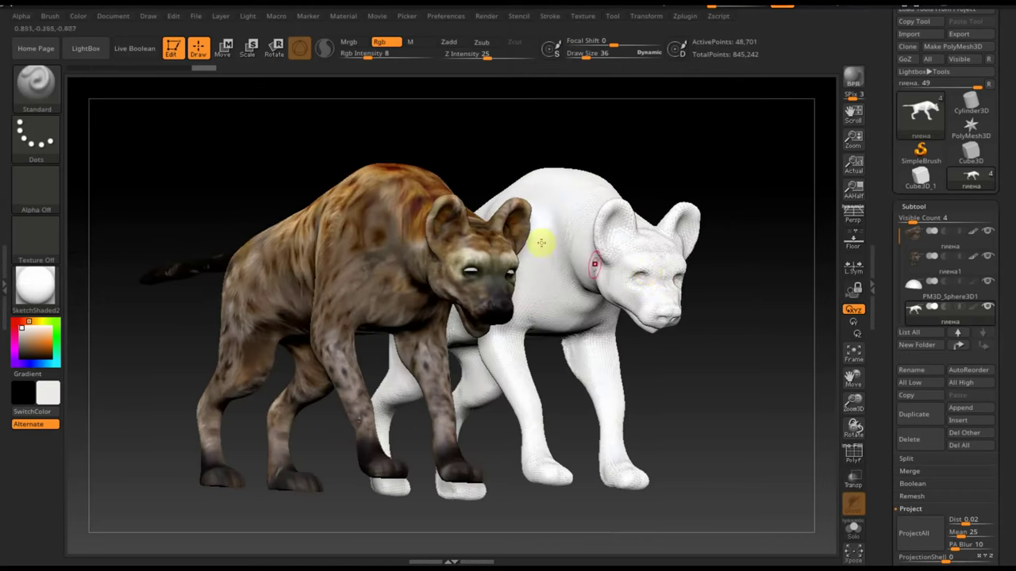
pyautogui.moveTo(617, 238)
pyautogui.mouseDown(button='right')
pyautogui.moveTo(735, 365)
pyautogui.moveTo(727, 370)
pyautogui.moveTo(643, 310)
pyautogui.moveTo(741, 349)
pyautogui.moveTo(730, 324)
pyautogui.mouseUp(button='right')
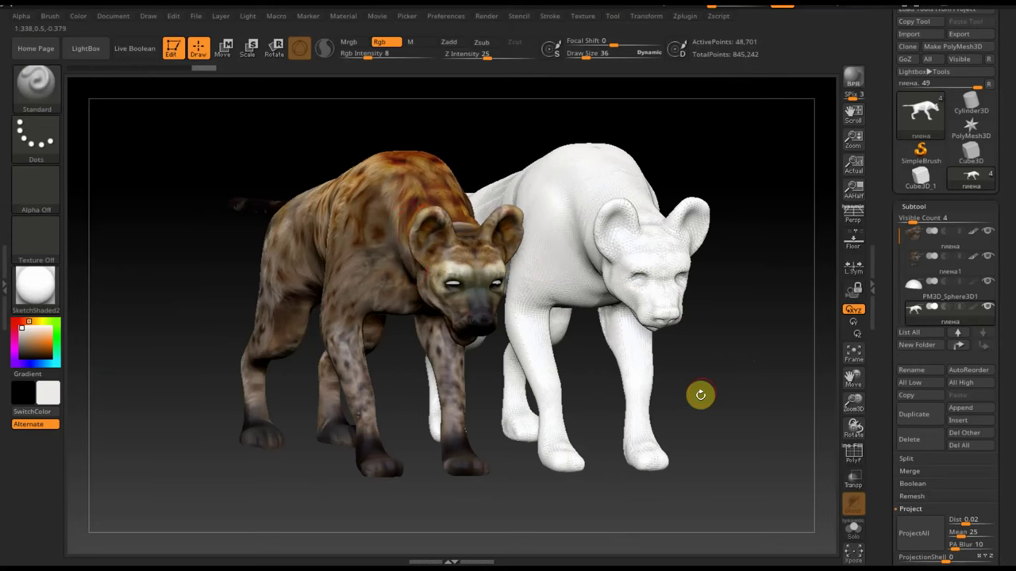
pyautogui.moveTo(700, 395); pyautogui.dragTo(646, 356, button='right')
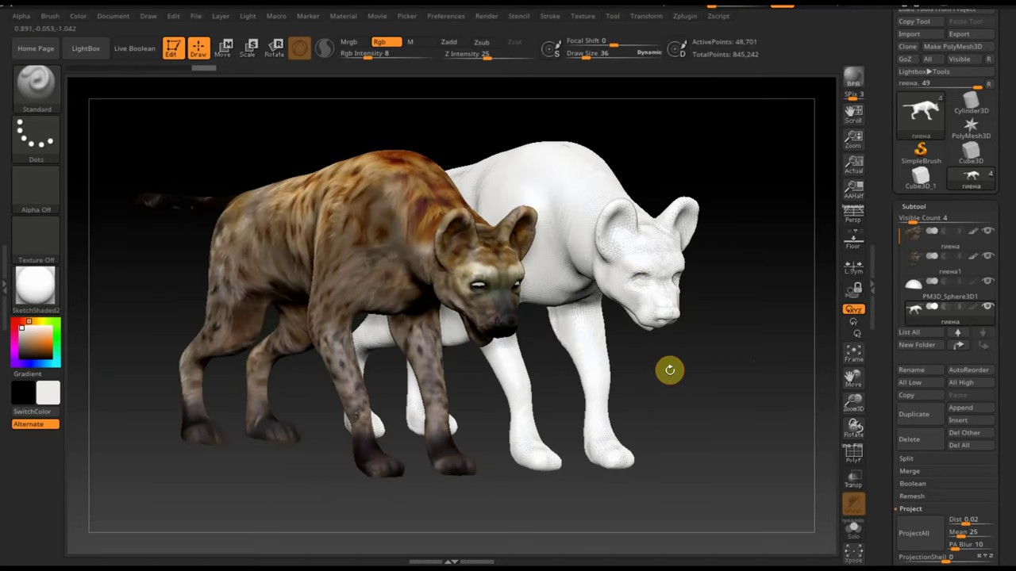
pyautogui.moveTo(756, 394)
pyautogui.mouseDown(button='right')
pyautogui.moveTo(718, 392)
pyautogui.moveTo(741, 378)
pyautogui.mouseUp(button='right')
pyautogui.moveTo(750, 373); pyautogui.dragTo(746, 365)
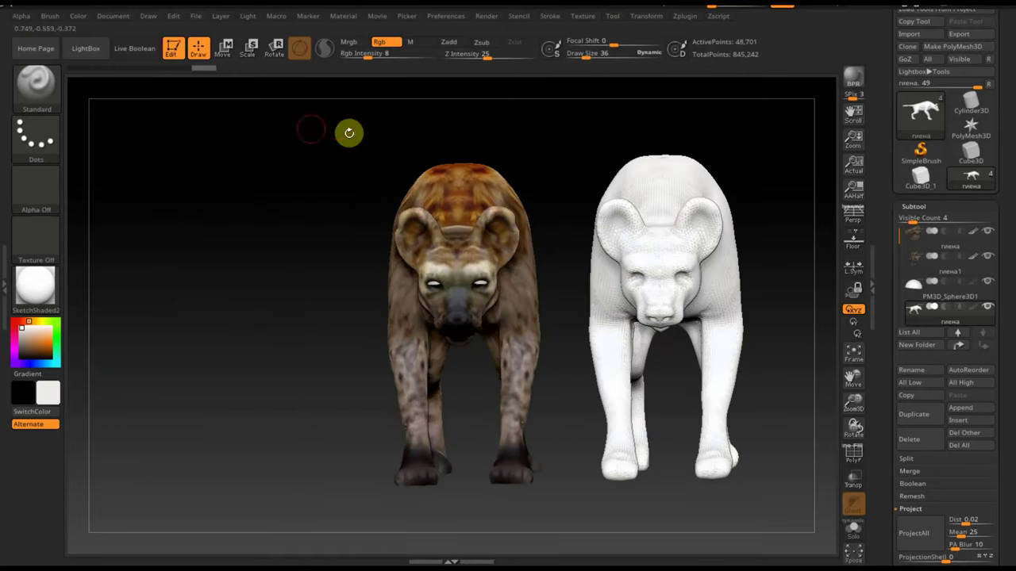
pyautogui.click(225, 50)
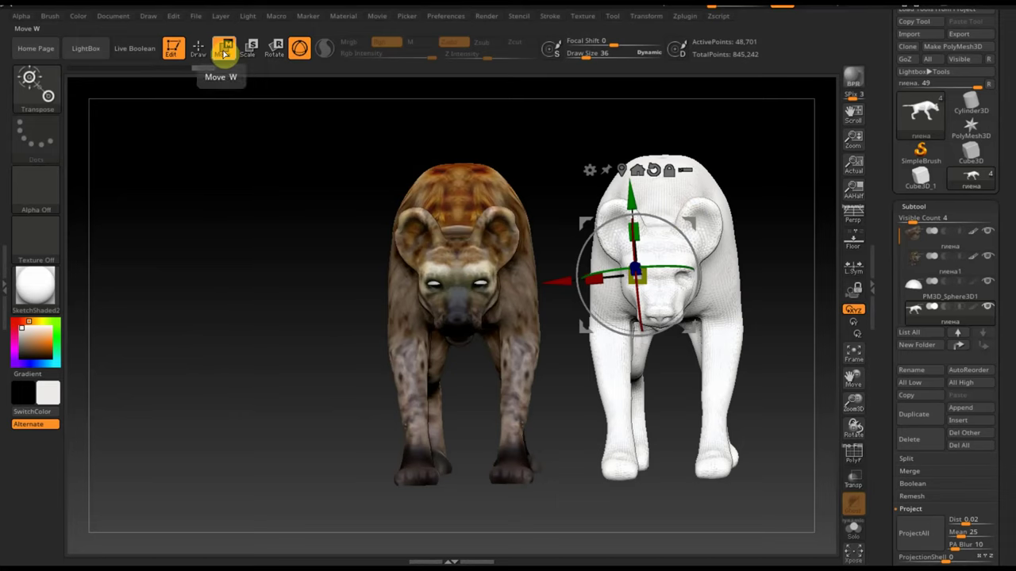
pyautogui.click(583, 17)
# - Add the hyena screenshot to Spotlight, then scale, fade, shrink and rotate it into the upper left
pyautogui.click(622, 254)
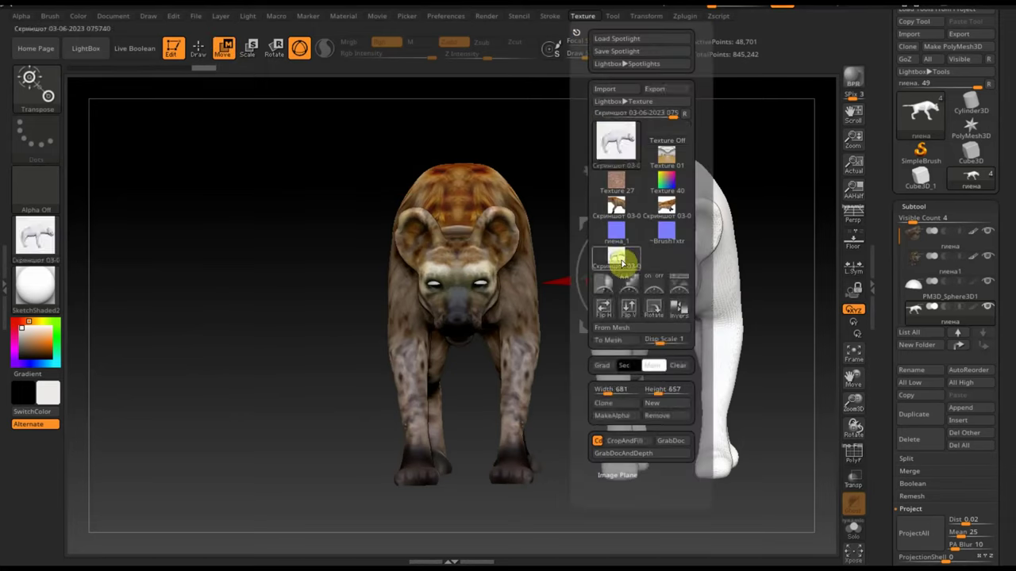
pyautogui.click(680, 282)
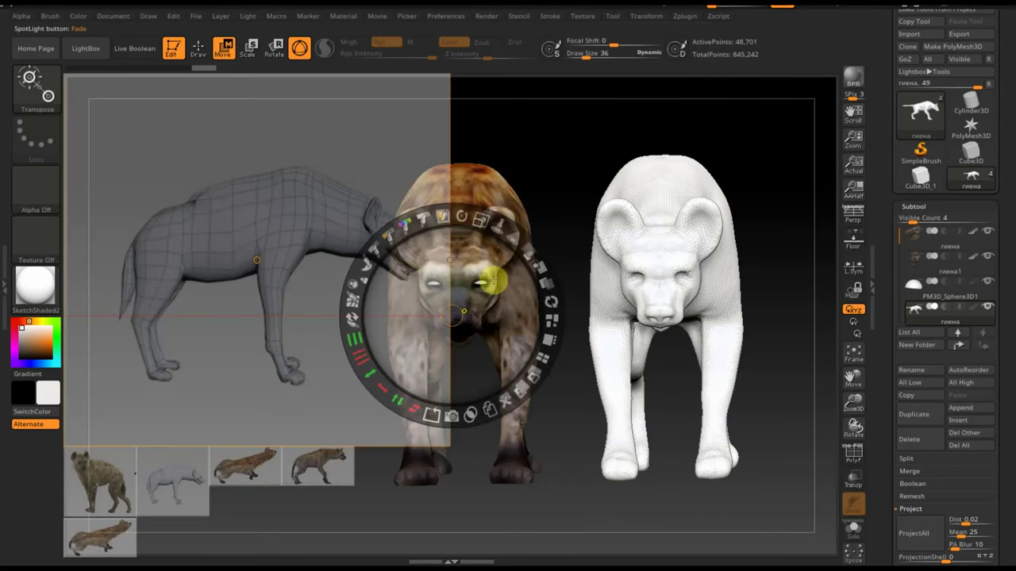
pyautogui.moveTo(474, 225); pyautogui.dragTo(562, 261)
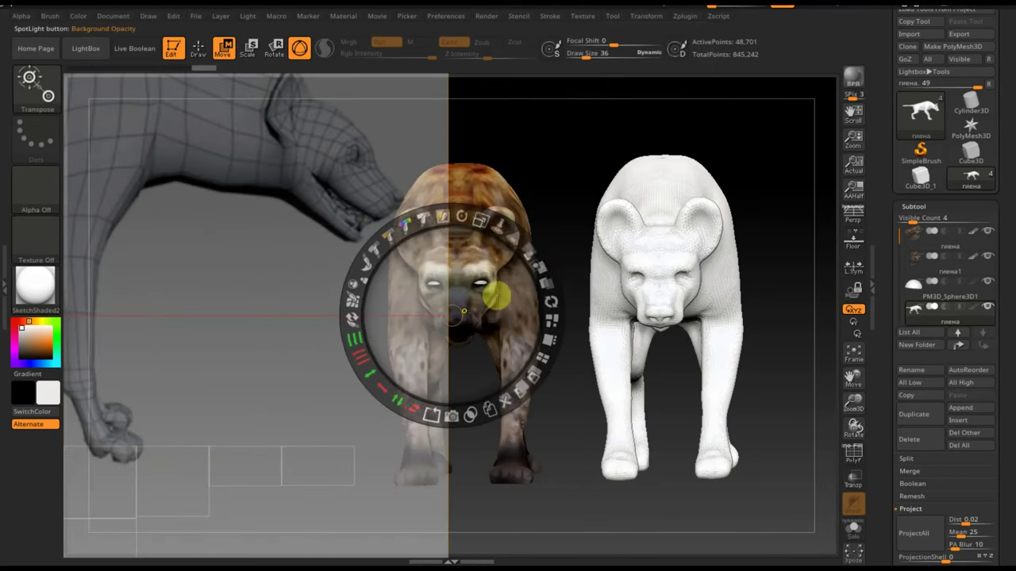
pyautogui.click(726, 396)
pyautogui.moveTo(880, 381)
pyautogui.mouseDown()
pyautogui.moveTo(797, 328)
pyautogui.moveTo(775, 469)
pyautogui.mouseUp()
pyautogui.moveTo(760, 392)
pyautogui.mouseDown()
pyautogui.moveTo(746, 357)
pyautogui.moveTo(760, 377)
pyautogui.mouseUp()
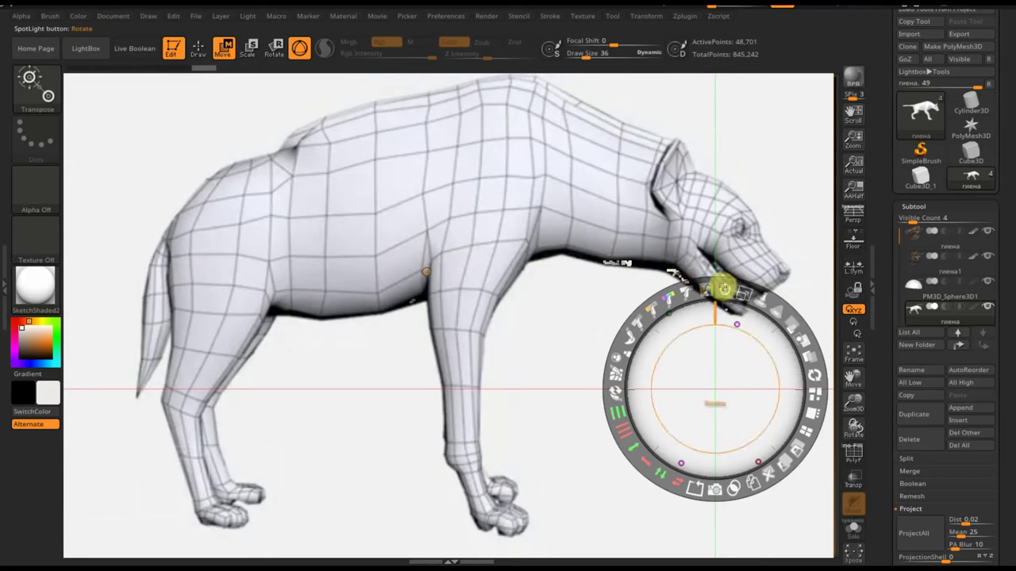
pyautogui.moveTo(744, 296)
pyautogui.mouseDown()
pyautogui.moveTo(691, 283)
pyautogui.moveTo(730, 322)
pyautogui.moveTo(729, 348)
pyautogui.mouseUp()
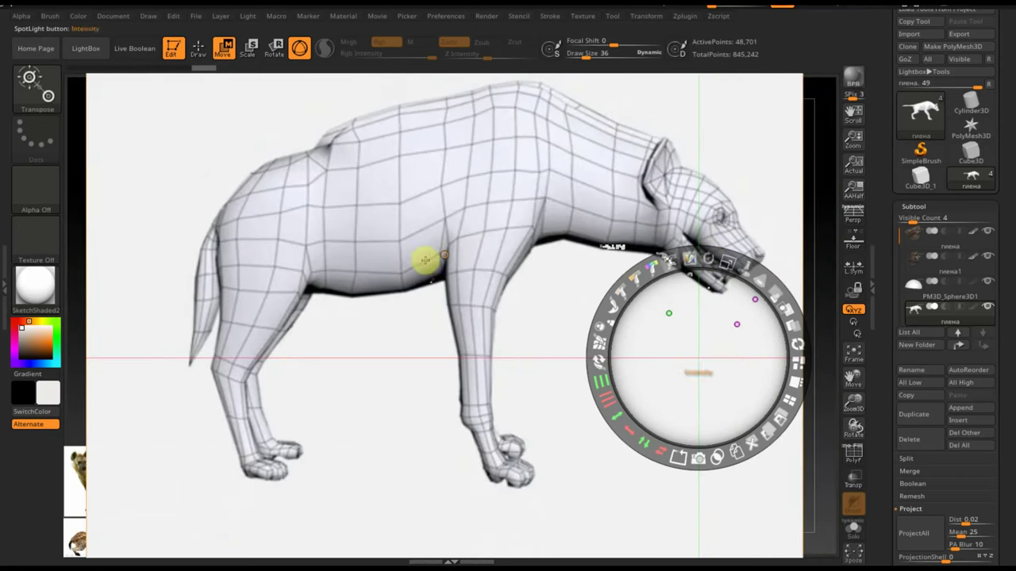
pyautogui.moveTo(697, 247)
pyautogui.mouseDown()
pyautogui.moveTo(659, 258)
pyautogui.moveTo(621, 297)
pyautogui.moveTo(178, 170)
pyautogui.mouseUp()
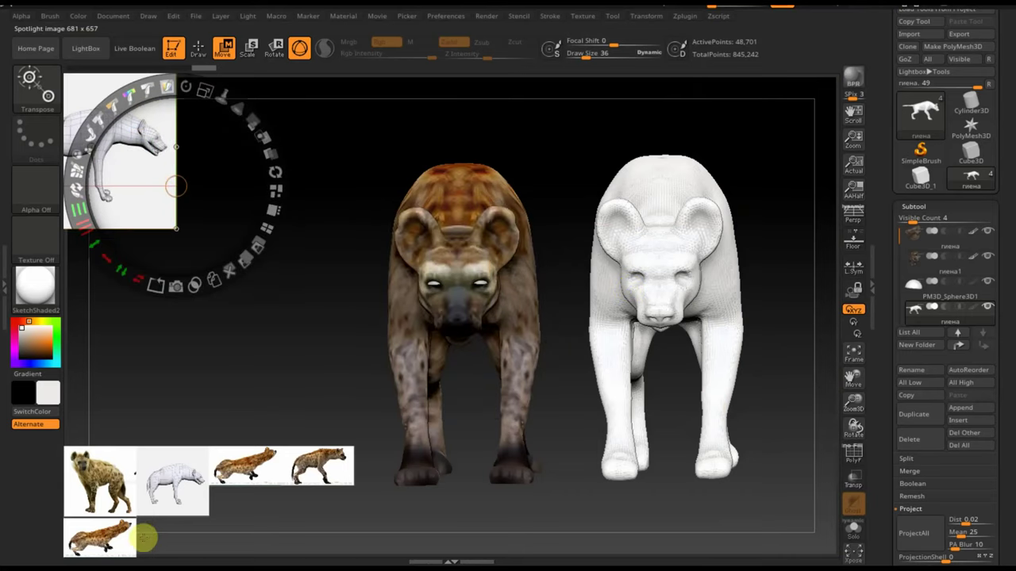
pyautogui.click(101, 475)
# - Resize and reposition the spotted hyena photo so the models stay visible
pyautogui.moveTo(171, 415); pyautogui.dragTo(374, 322)
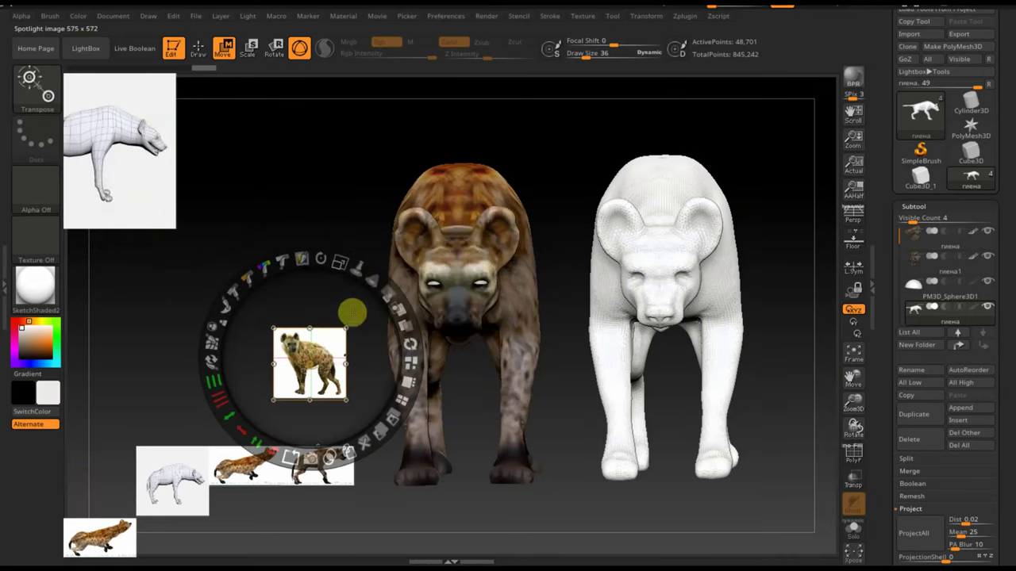
pyautogui.moveTo(336, 261); pyautogui.dragTo(355, 331)
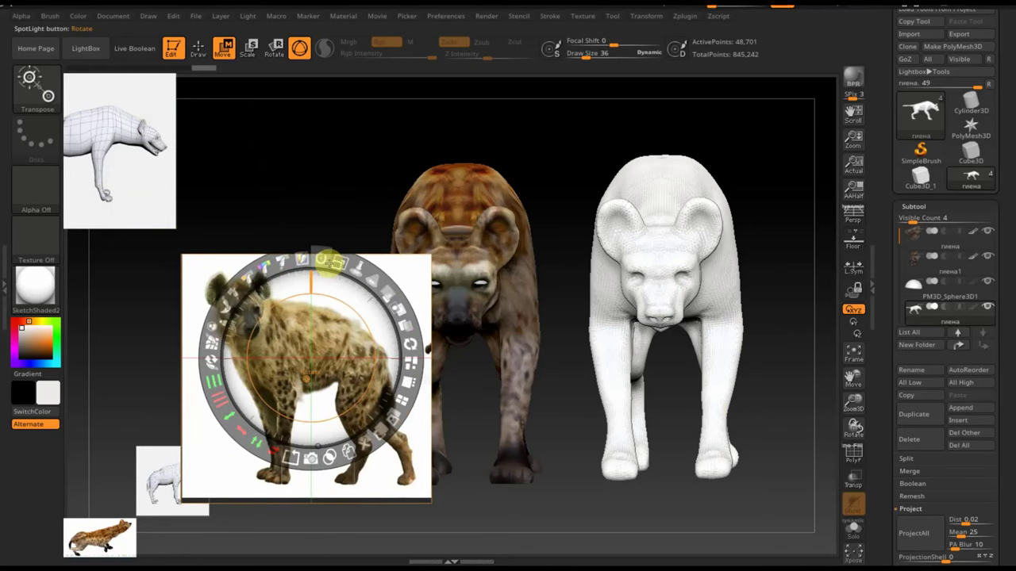
pyautogui.moveTo(337, 264); pyautogui.dragTo(560, 302)
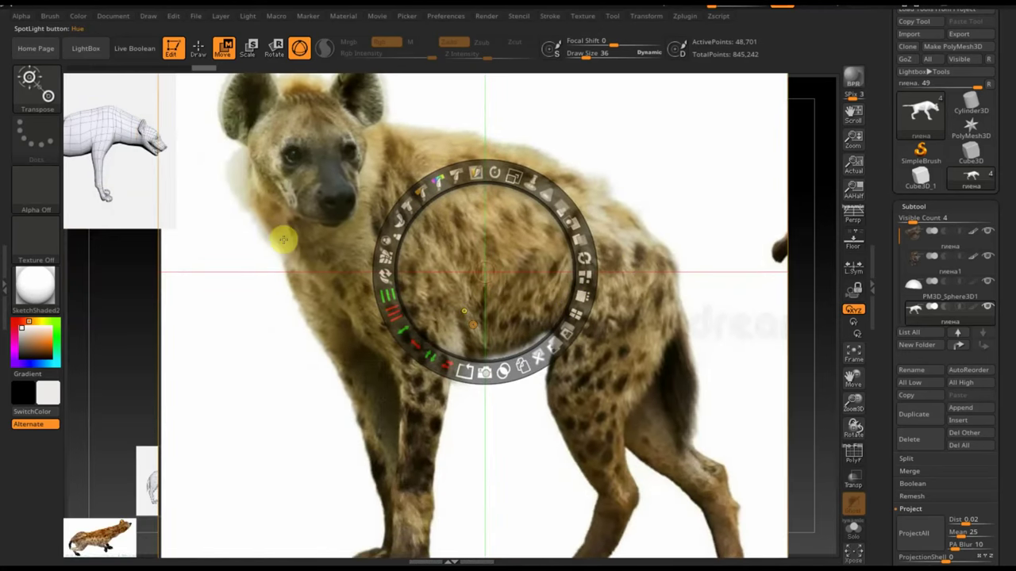
pyautogui.moveTo(528, 173); pyautogui.dragTo(482, 162)
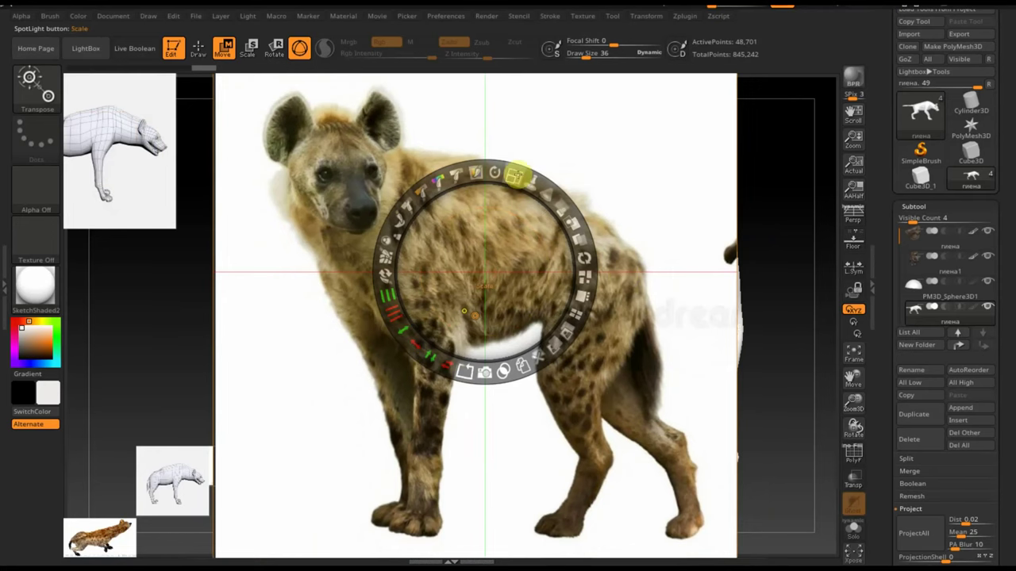
pyautogui.moveTo(514, 176)
pyautogui.mouseDown()
pyautogui.moveTo(368, 241)
pyautogui.moveTo(260, 215)
pyautogui.mouseUp()
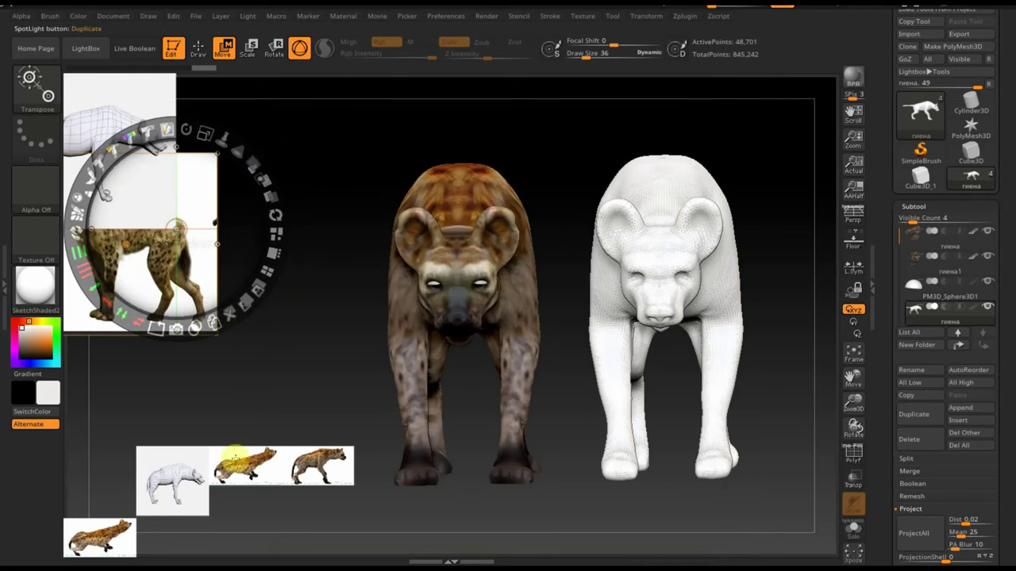
# - Place a second side-view hyena photo at the lower left and pin Spotlight
pyautogui.click(302, 471)
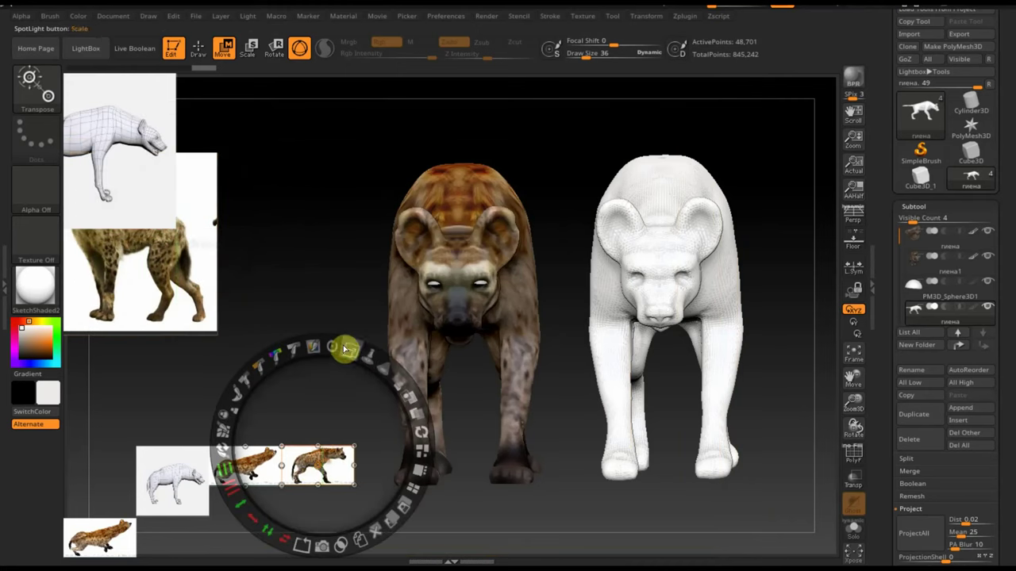
pyautogui.moveTo(345, 347)
pyautogui.mouseDown()
pyautogui.moveTo(415, 390)
pyautogui.moveTo(484, 505)
pyautogui.mouseUp()
pyautogui.moveTo(365, 428); pyautogui.dragTo(403, 225)
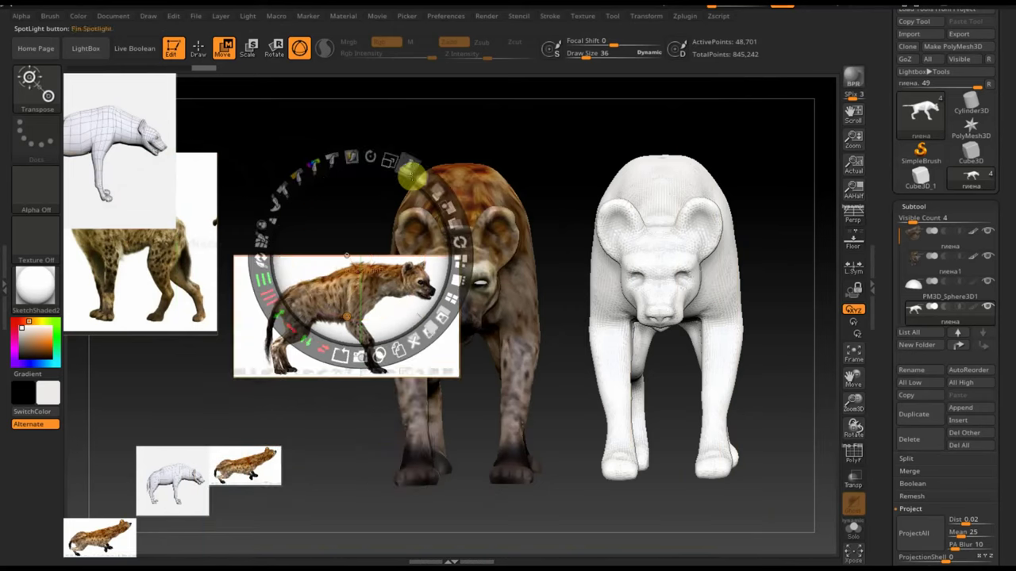
pyautogui.moveTo(392, 164); pyautogui.dragTo(460, 266)
pyautogui.moveTo(351, 204); pyautogui.dragTo(494, 95)
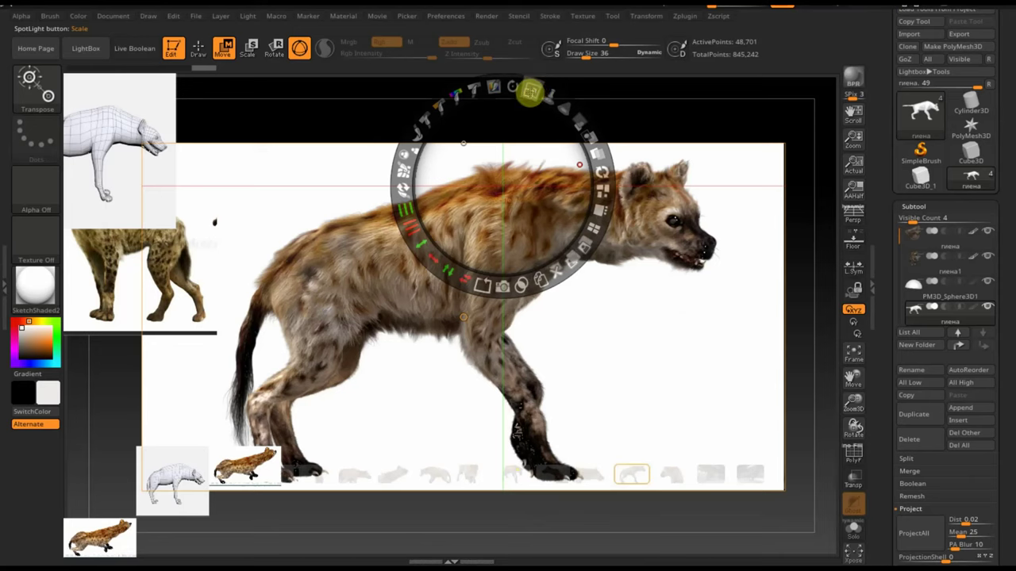
pyautogui.moveTo(528, 91); pyautogui.dragTo(487, 84)
pyautogui.moveTo(514, 119); pyautogui.dragTo(103, 278)
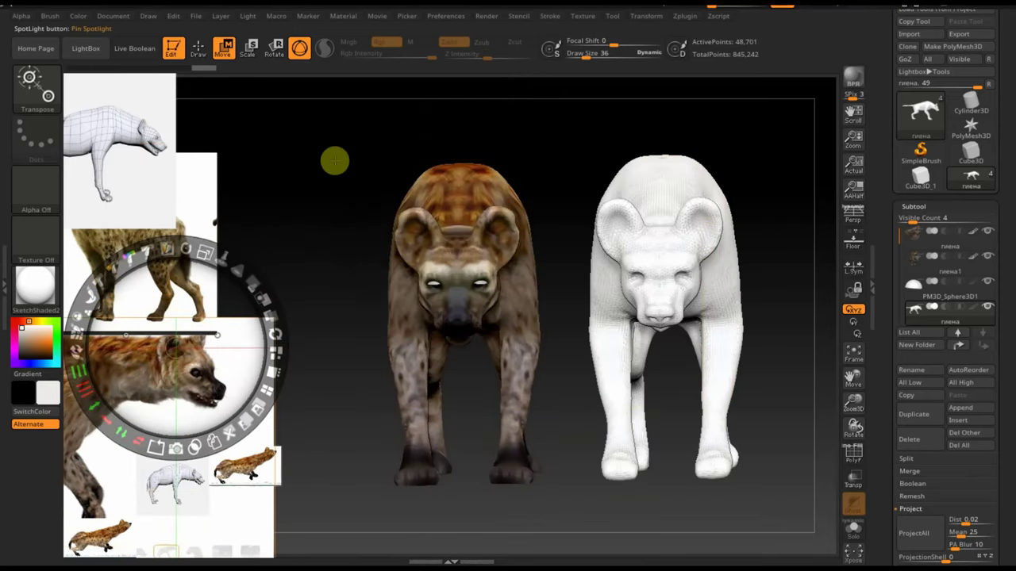
pyautogui.hotkey('shift', 'z')
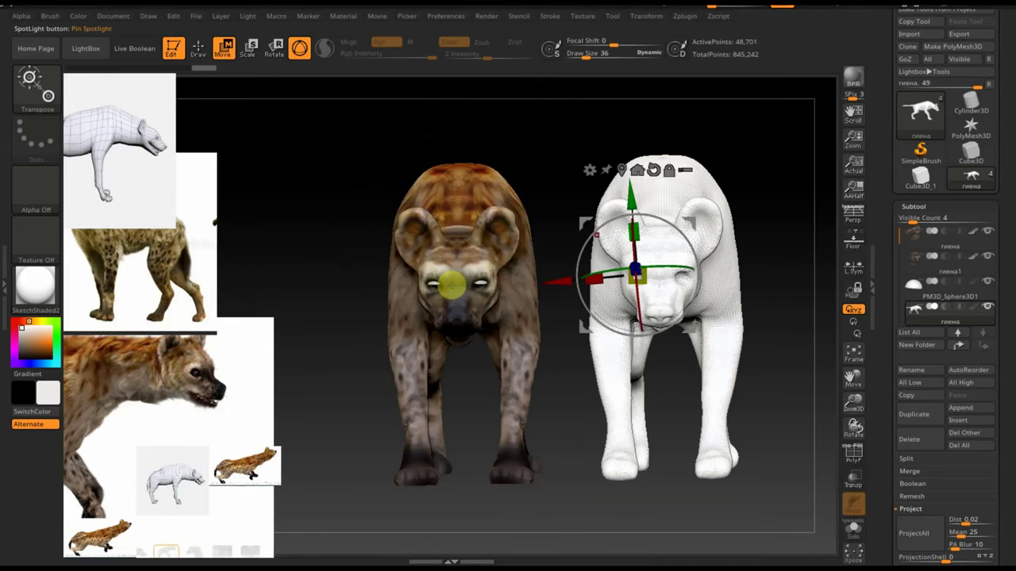
# - Hide the Spotlight photos, return to Draw mode, and zoom in on the textured hyena's side
pyautogui.hotkey('shift', 'z')
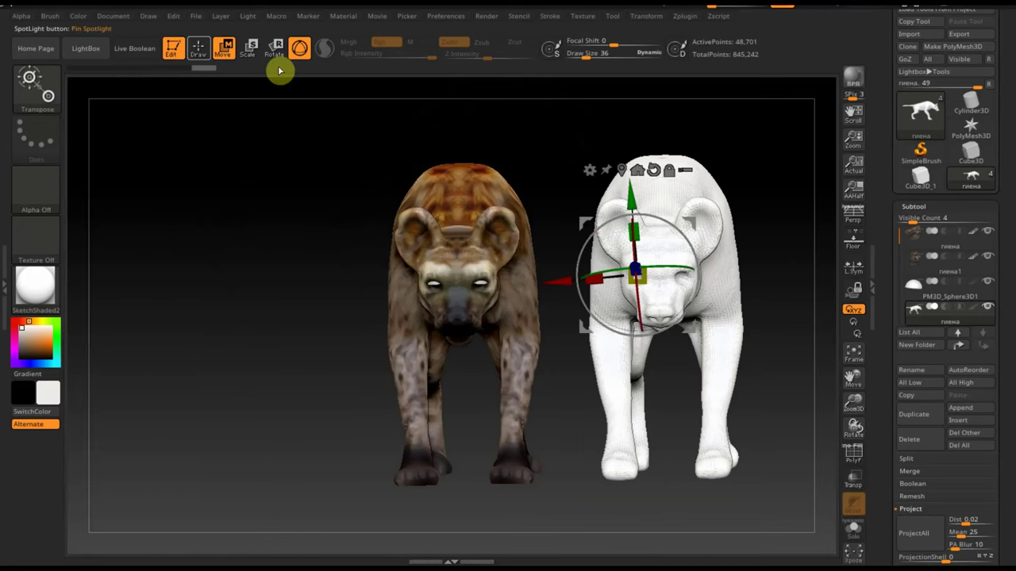
pyautogui.click(203, 54)
pyautogui.moveTo(262, 175); pyautogui.dragTo(724, 397)
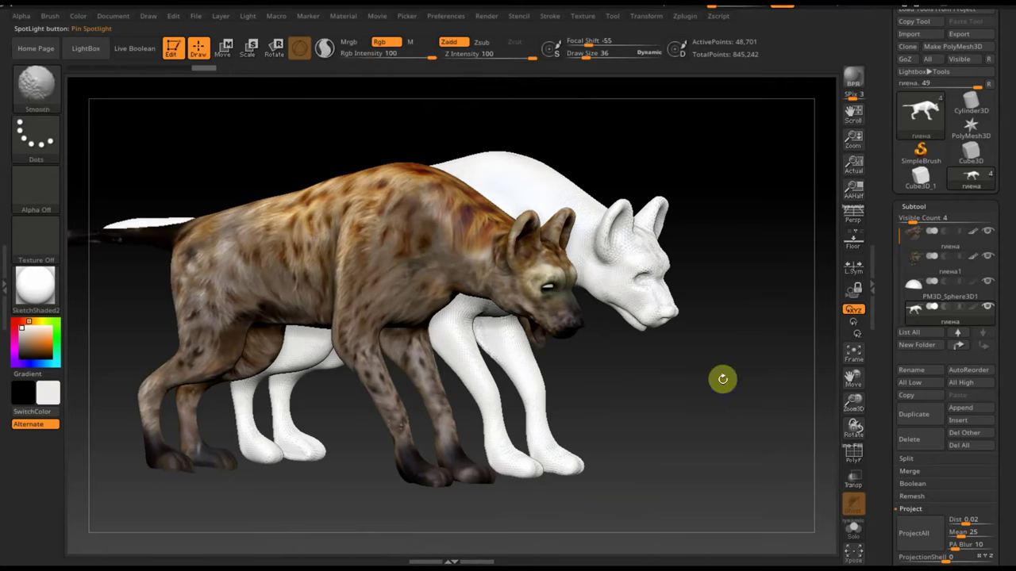
pyautogui.moveTo(701, 414); pyautogui.dragTo(834, 331)
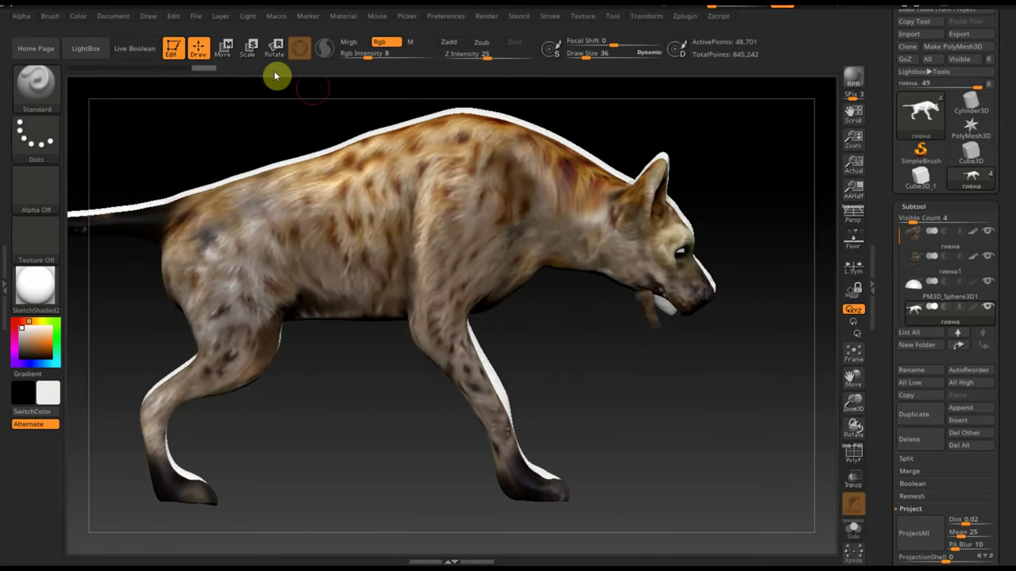
pyautogui.click(194, 17)
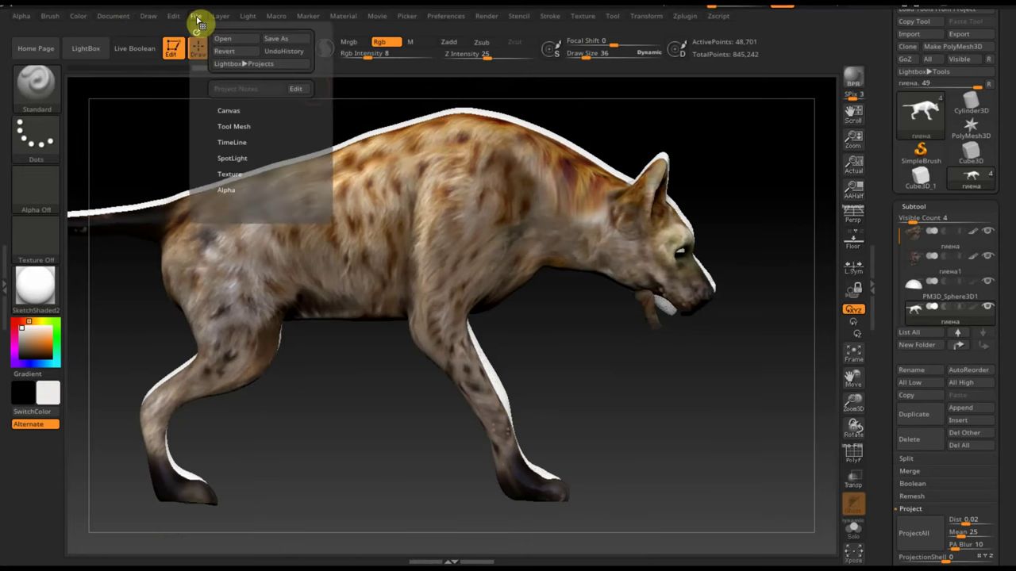
# - Load развертка гиены2.zpr without saving, then make гиена1 the active subtool
pyautogui.click(211, 37)
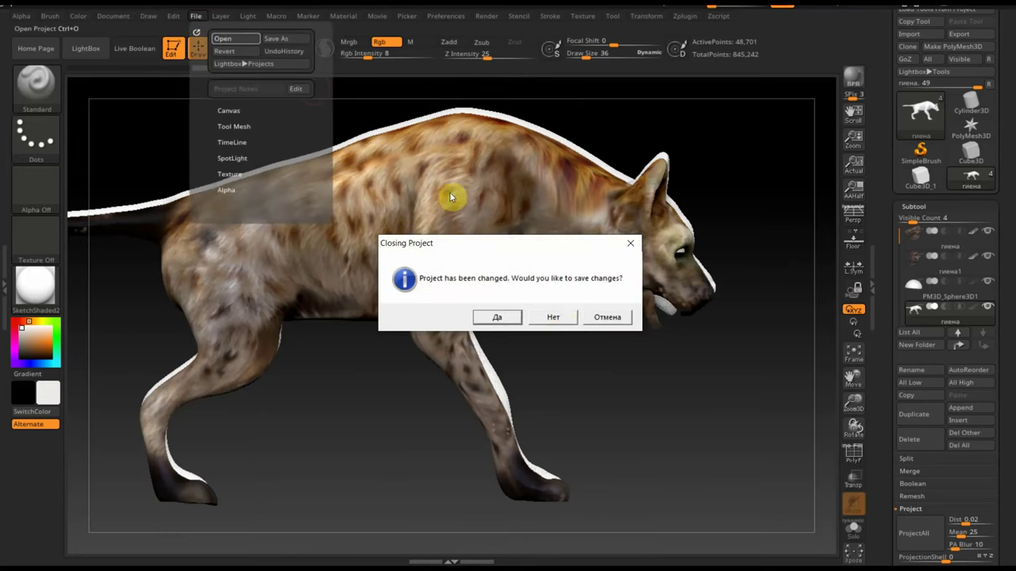
pyautogui.click(566, 319)
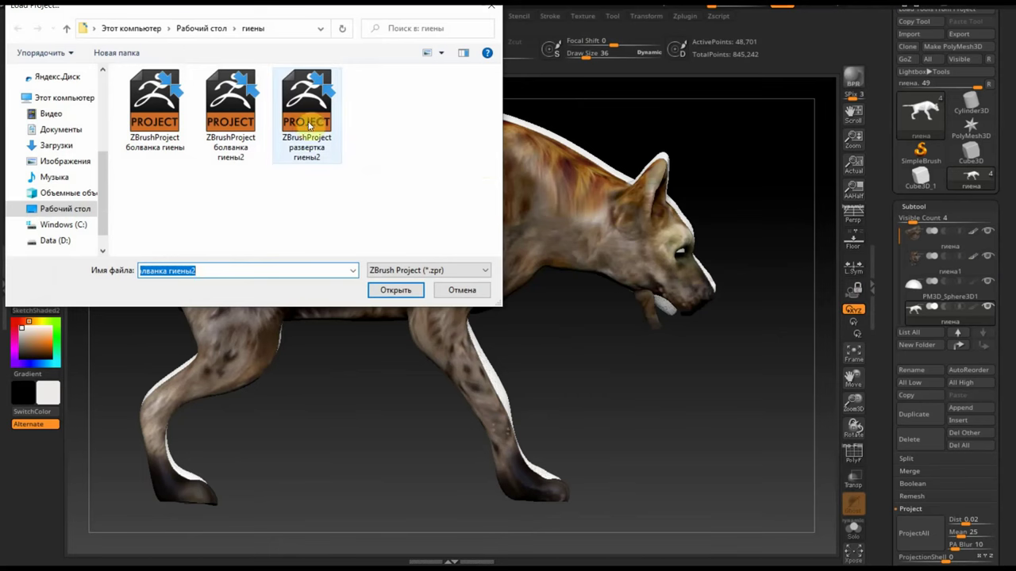
pyautogui.click(402, 293)
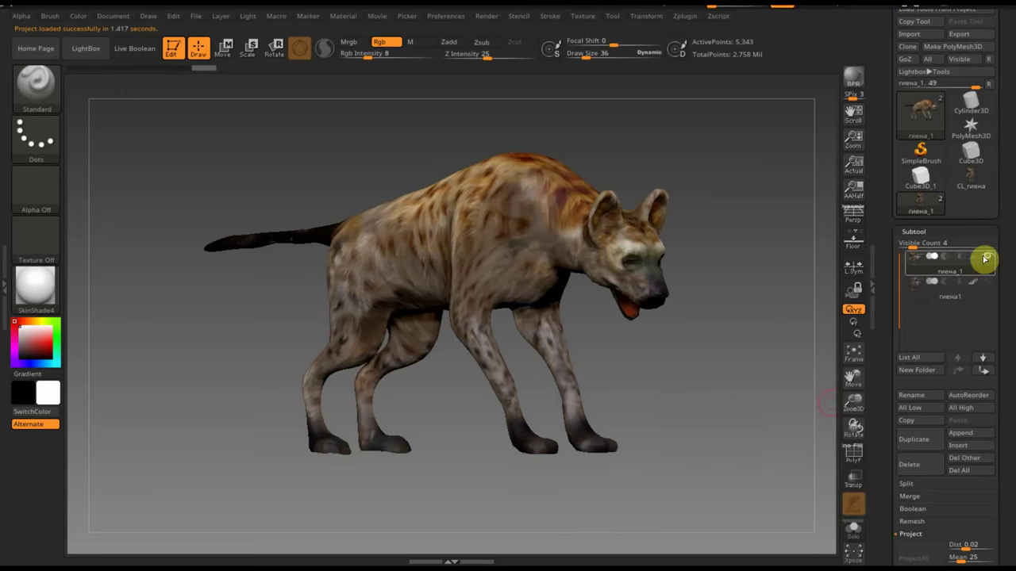
pyautogui.click(945, 295)
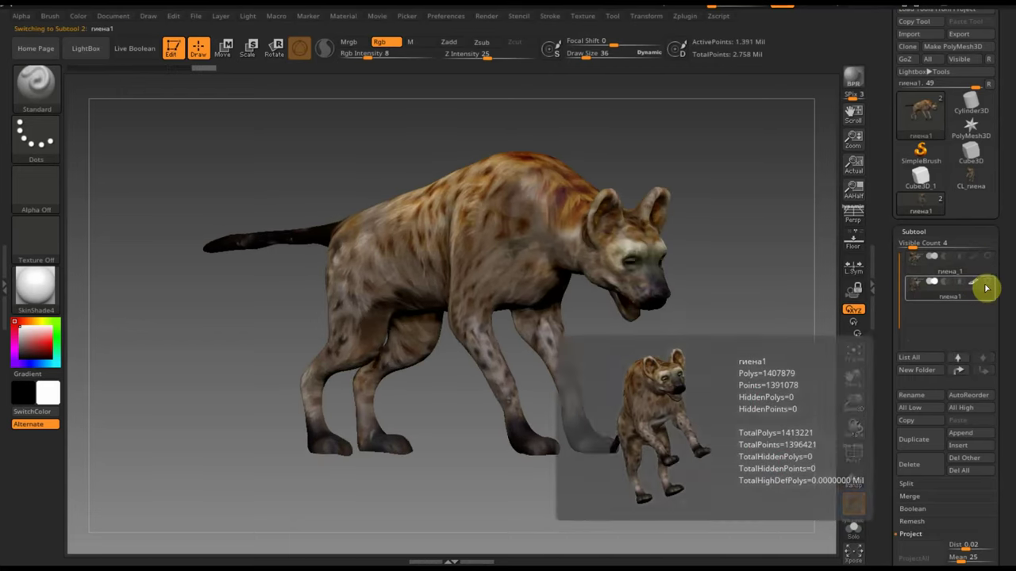
pyautogui.moveTo(764, 333)
pyautogui.keyDown('alt'); pyautogui.mouseDown()
pyautogui.moveTo(812, 422)
pyautogui.moveTo(767, 406)
pyautogui.moveTo(784, 410)
pyautogui.mouseUp(); pyautogui.keyUp('alt')
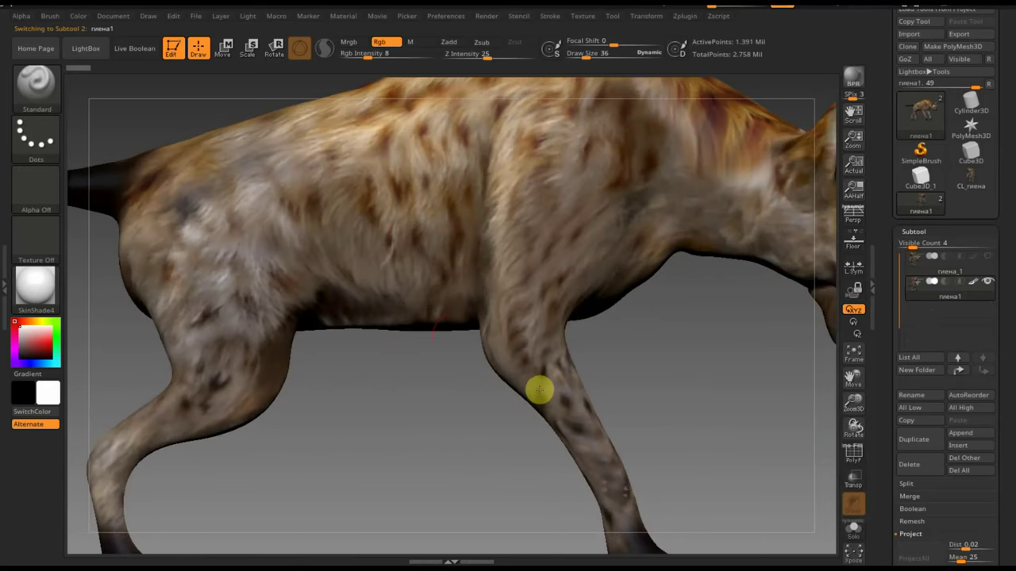
pyautogui.moveTo(646, 423)
pyautogui.mouseDown()
pyautogui.moveTo(646, 397)
pyautogui.moveTo(653, 410)
pyautogui.moveTo(699, 417)
pyautogui.moveTo(705, 399)
pyautogui.mouseUp()
pyautogui.press('f')
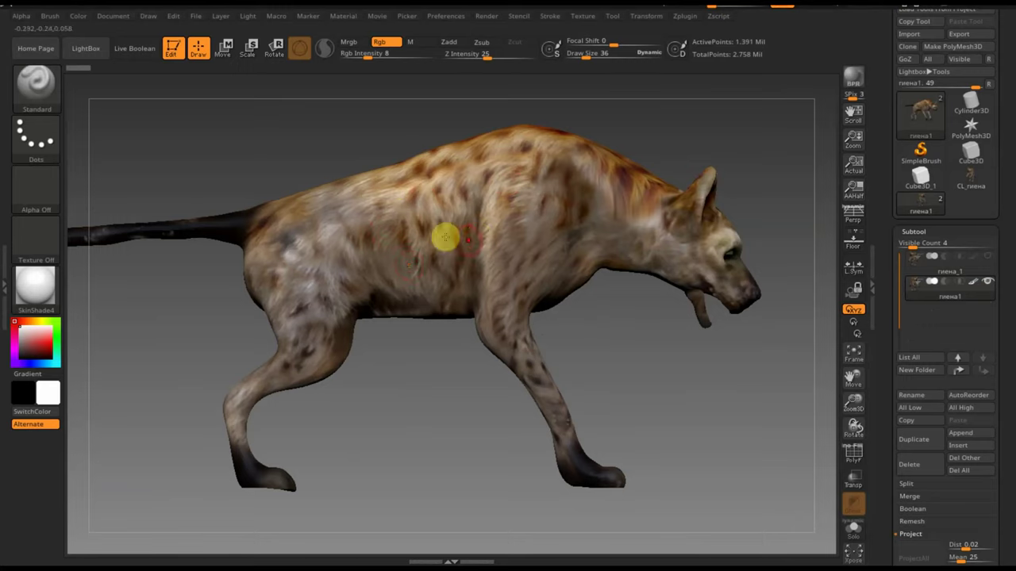
pyautogui.moveTo(1002, 534); pyautogui.dragTo(1005, 426)
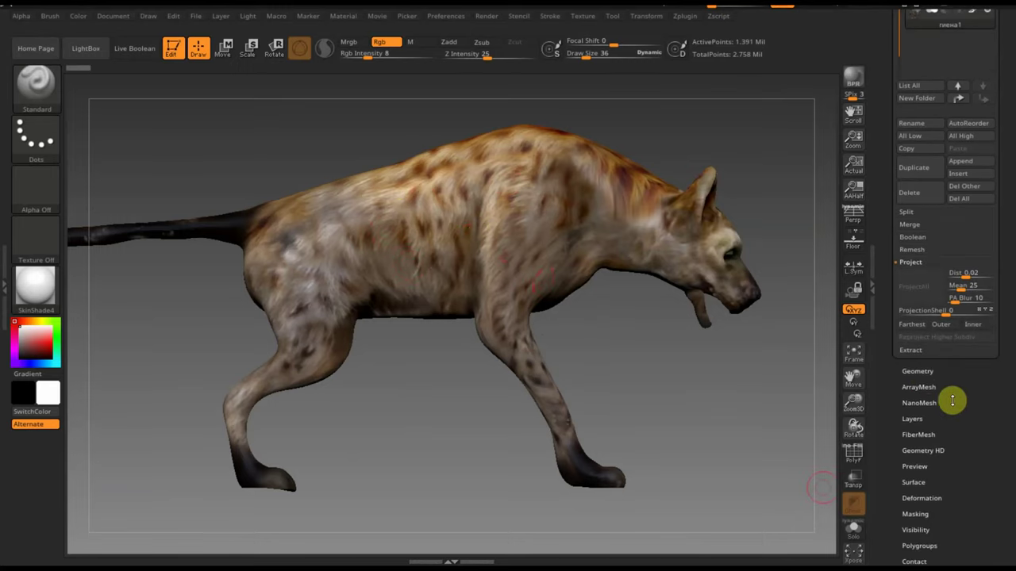
pyautogui.scroll(-1, 964, 429)
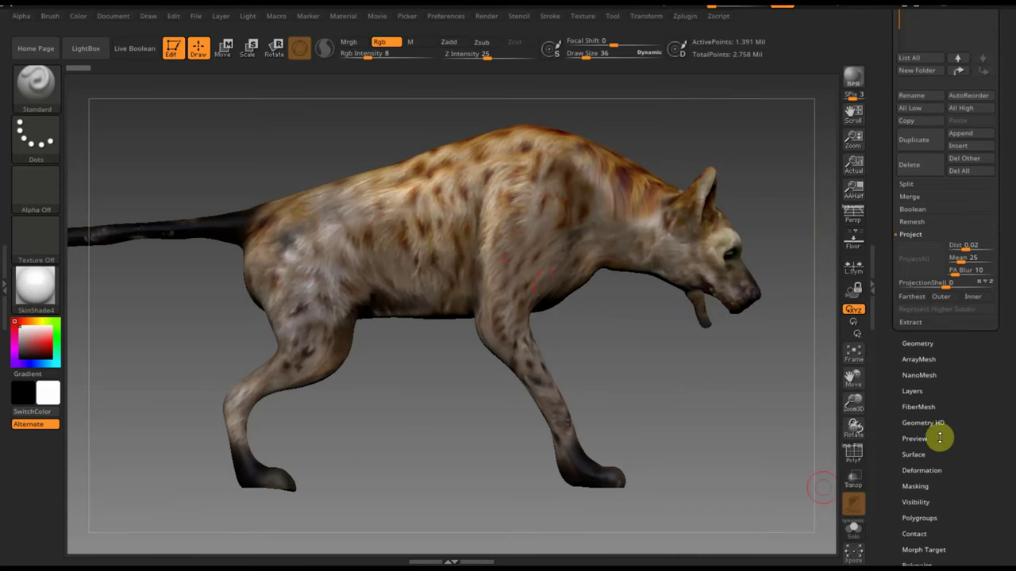
# - Mask the textured hyena by its texture intensity
pyautogui.click(925, 487)
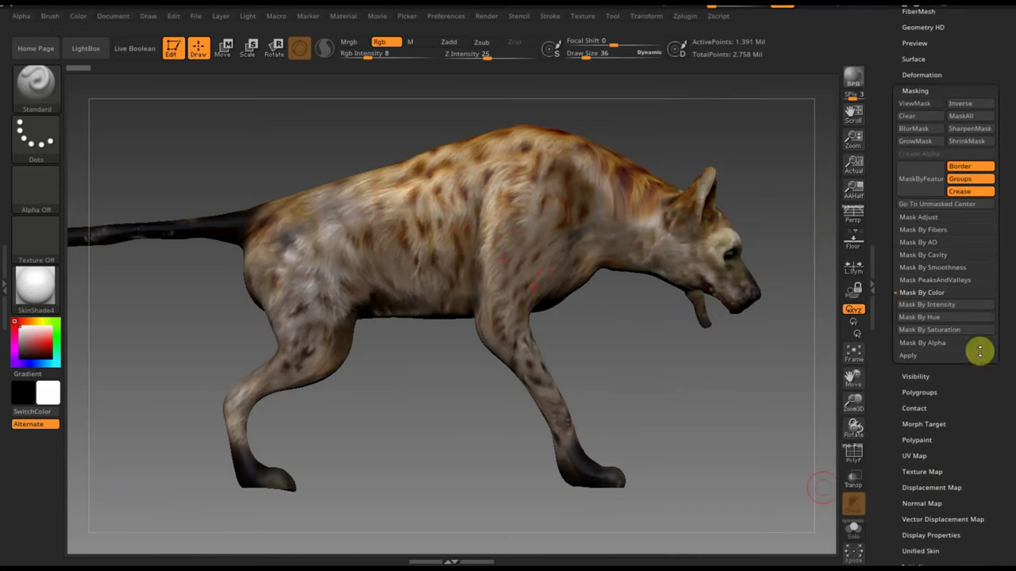
pyautogui.click(944, 304)
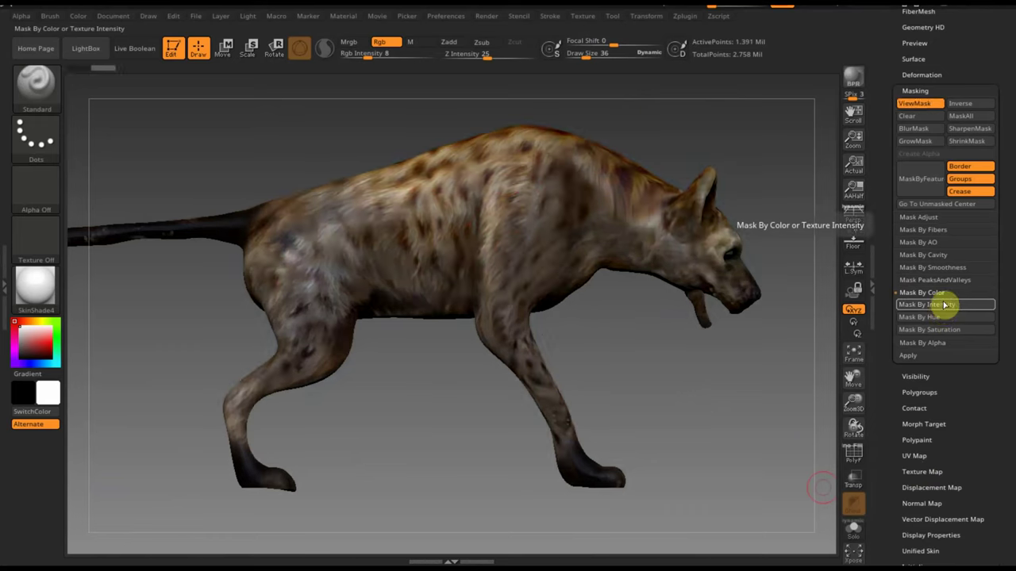
pyautogui.moveTo(957, 64); pyautogui.dragTo(952, 104)
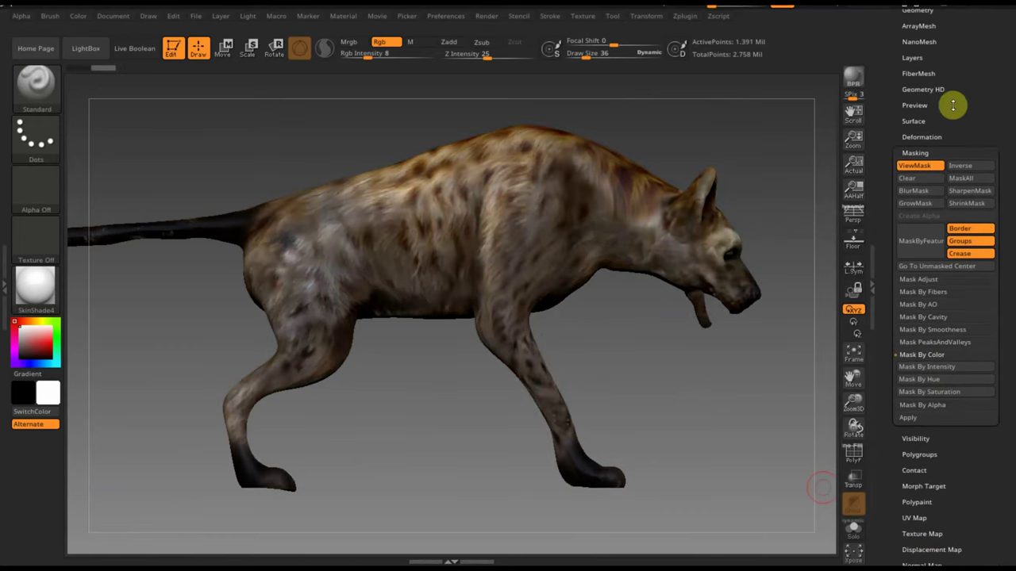
# - Apply a slight negative Inflate (around -13 to -27) to the masked hyena
pyautogui.click(933, 135)
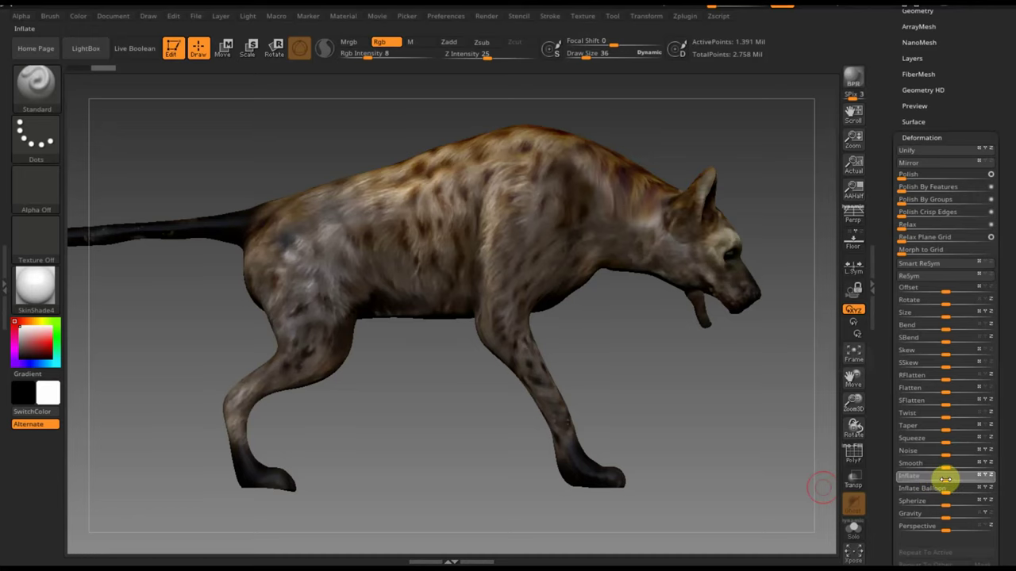
pyautogui.moveTo(938, 480)
pyautogui.mouseDown()
pyautogui.moveTo(926, 486)
pyautogui.moveTo(943, 487)
pyautogui.mouseUp()
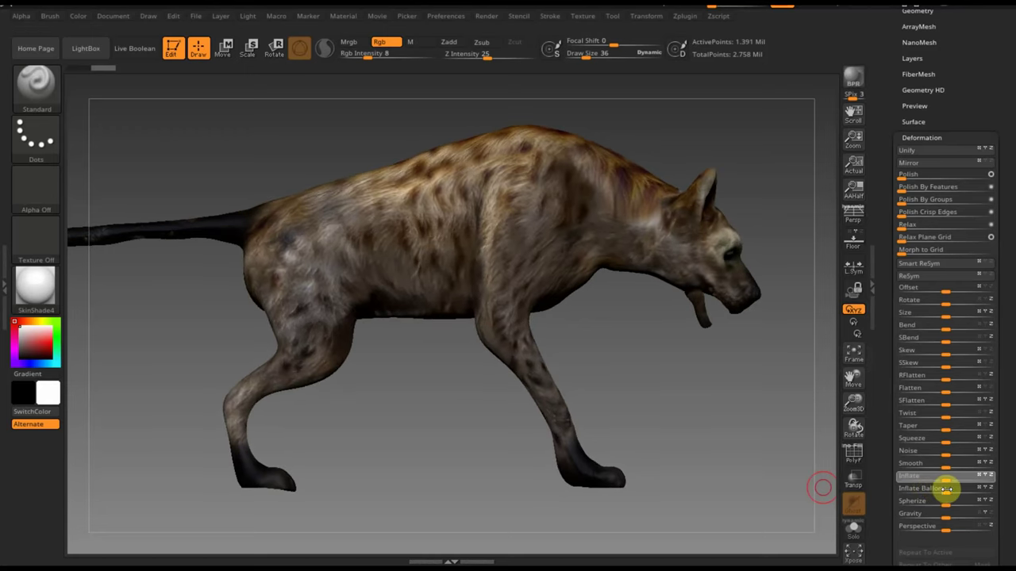
pyautogui.moveTo(944, 490); pyautogui.dragTo(946, 493)
pyautogui.scroll(5, 963, 130)
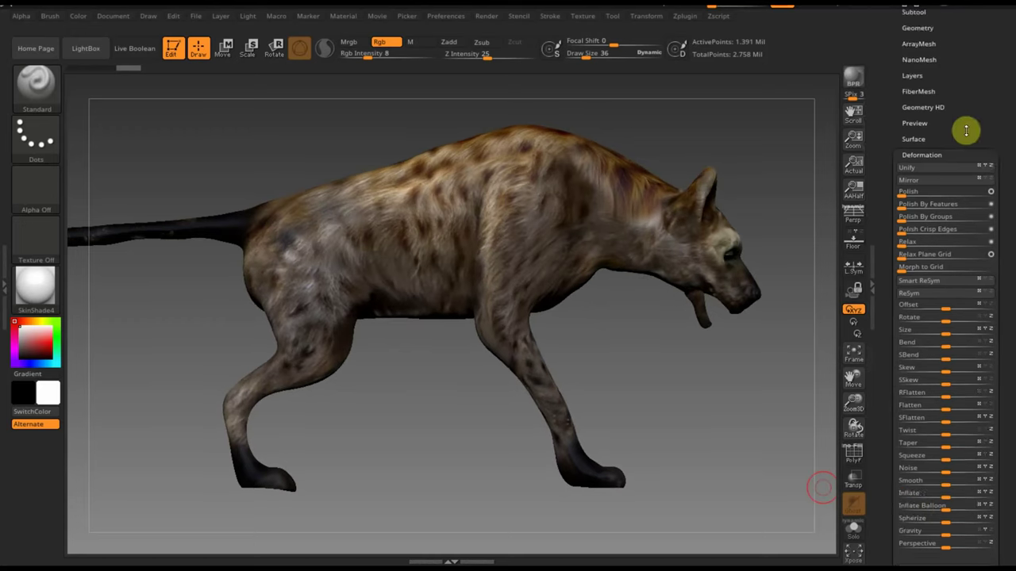
pyautogui.click(913, 271)
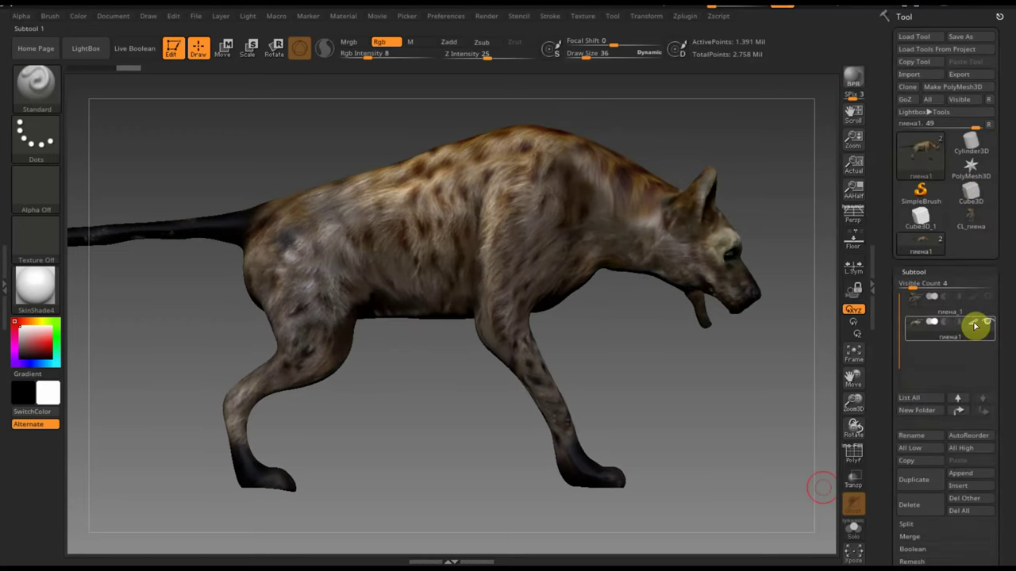
# - Hide the textured hyena subtool and slightly shrink the white mesh's unmasked areas
pyautogui.click(973, 322)
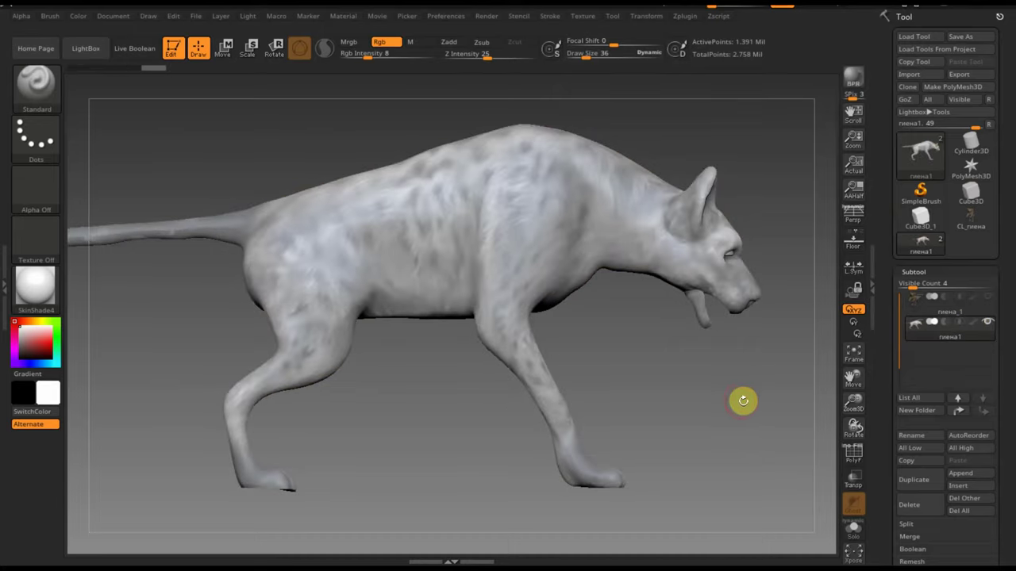
pyautogui.moveTo(733, 399)
pyautogui.mouseDown()
pyautogui.moveTo(771, 492)
pyautogui.moveTo(752, 392)
pyautogui.moveTo(765, 391)
pyautogui.mouseUp()
pyautogui.scroll(-3, 996, 468)
pyautogui.scroll(-4, 992, 397)
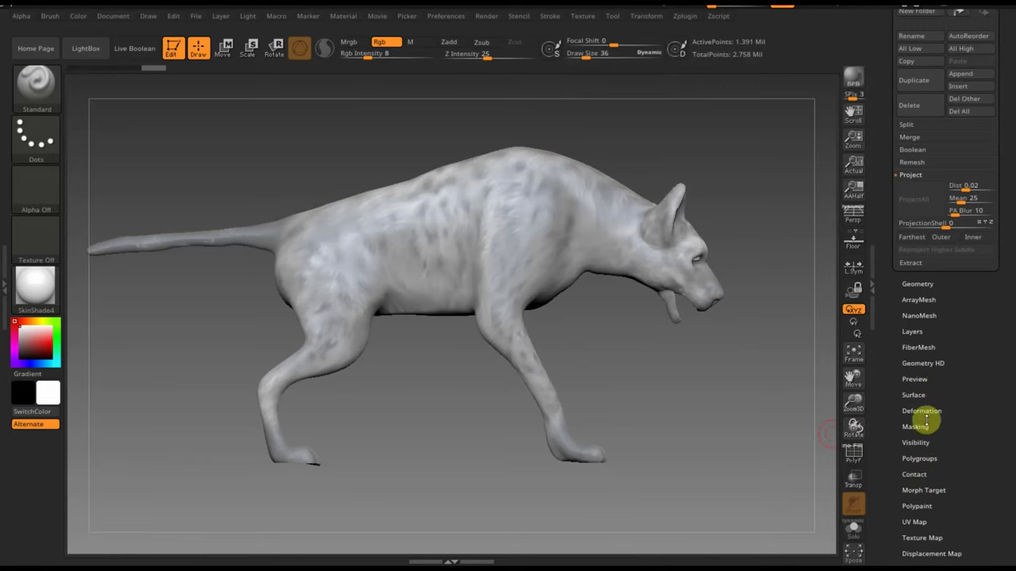
pyautogui.click(925, 411)
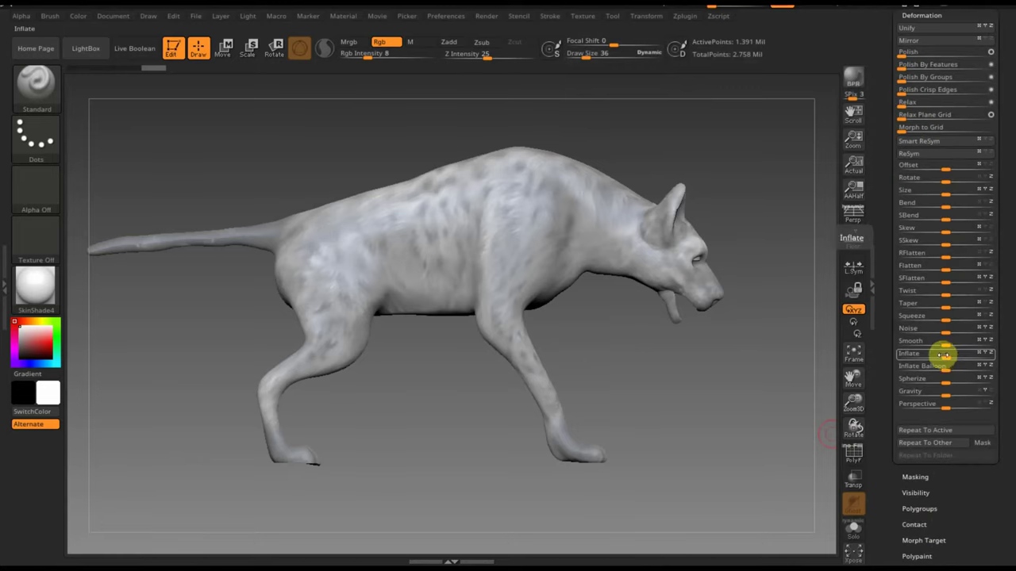
pyautogui.moveTo(940, 355); pyautogui.dragTo(938, 355)
# - Invert the hyena's mask, inflate the unmasked areas further, then clear the mask
pyautogui.press('ctrl')
pyautogui.keyDown('ctrl'); pyautogui.moveTo(736, 393); pyautogui.dragTo(737, 390); pyautogui.keyUp('ctrl')
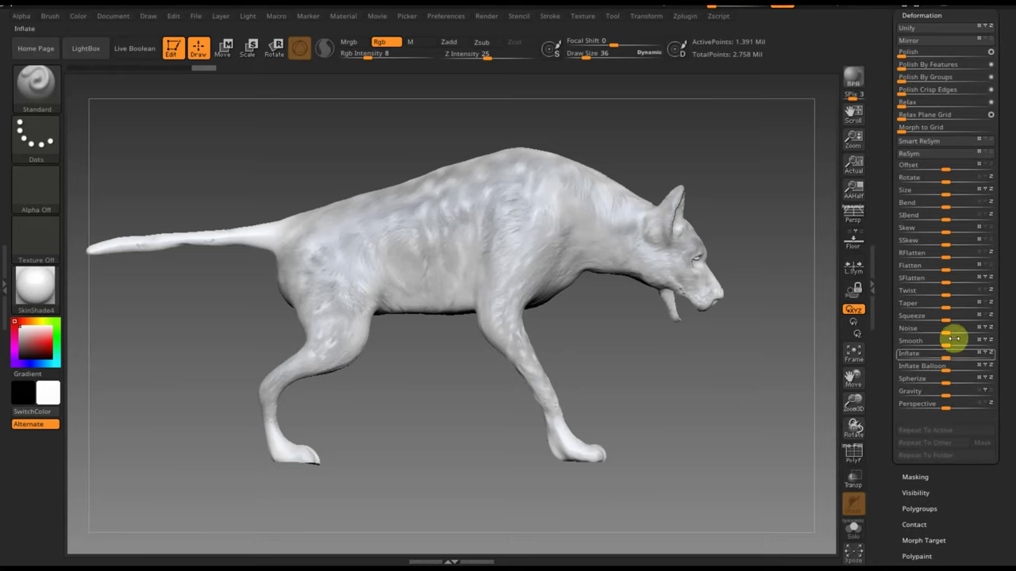
pyautogui.moveTo(948, 359); pyautogui.dragTo(941, 357)
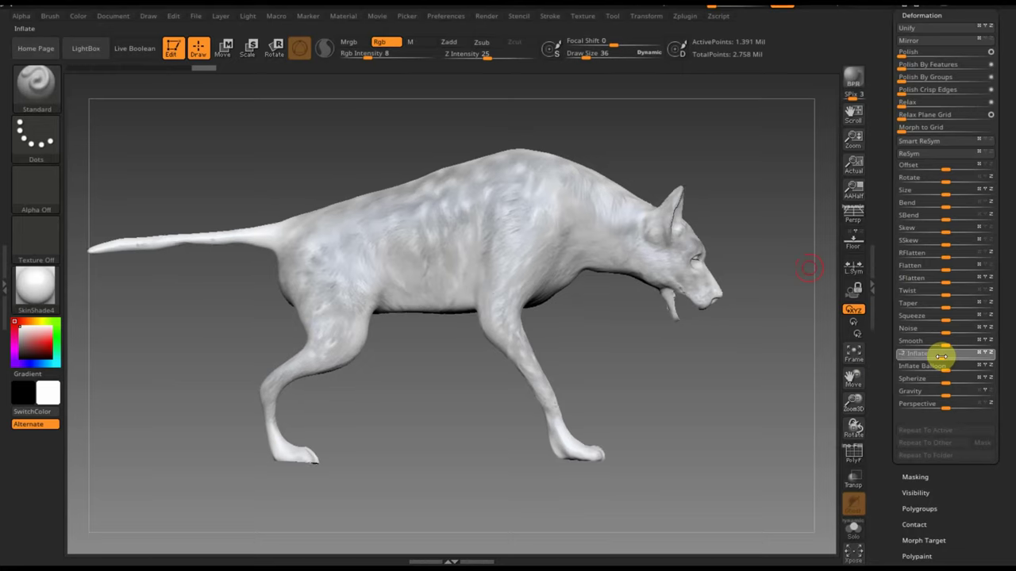
pyautogui.moveTo(940, 356); pyautogui.dragTo(868, 306)
pyautogui.press('ctrl')
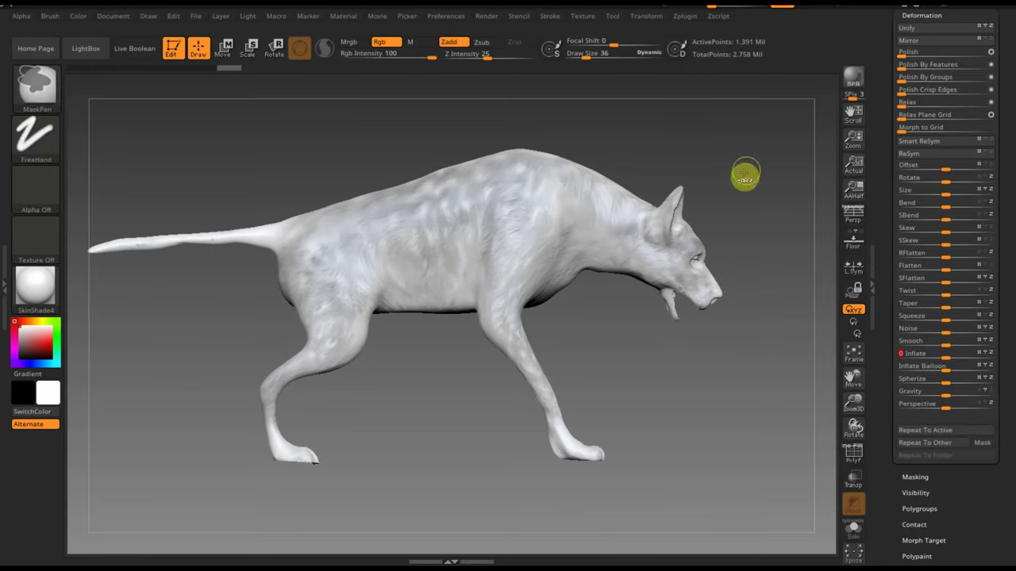
pyautogui.keyDown('ctrl'); pyautogui.moveTo(728, 247); pyautogui.dragTo(789, 247); pyautogui.keyUp('ctrl')
pyautogui.scroll(3, 1005, 113)
pyautogui.scroll(3, 1005, 113)
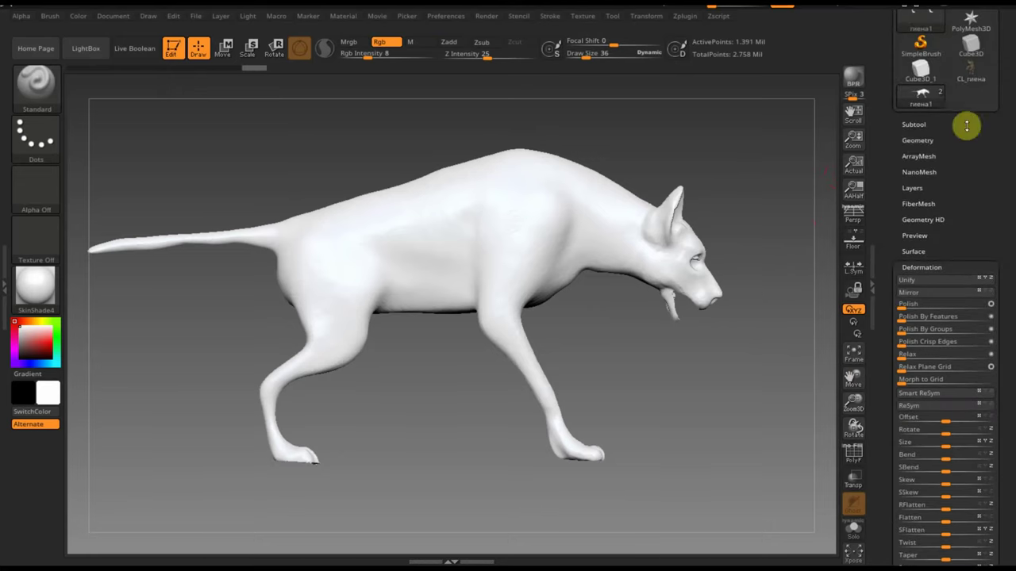
# - Colour the hyena mesh a dusty mauve-pink and rotate the view over its back
pyautogui.keyDown('alt'); pyautogui.moveTo(783, 316); pyautogui.dragTo(835, 413); pyautogui.keyUp('alt')
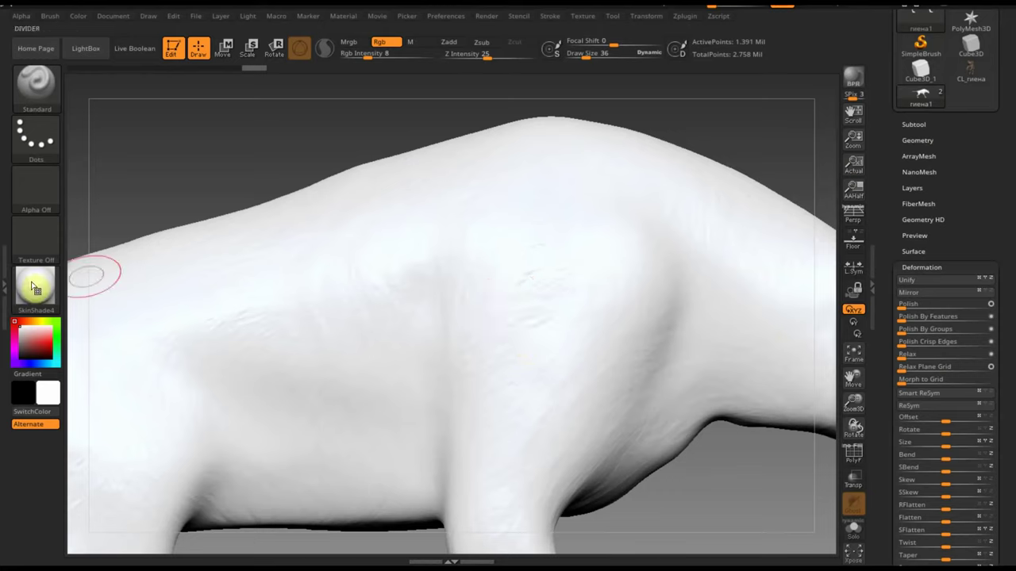
pyautogui.moveTo(46, 400); pyautogui.dragTo(52, 392)
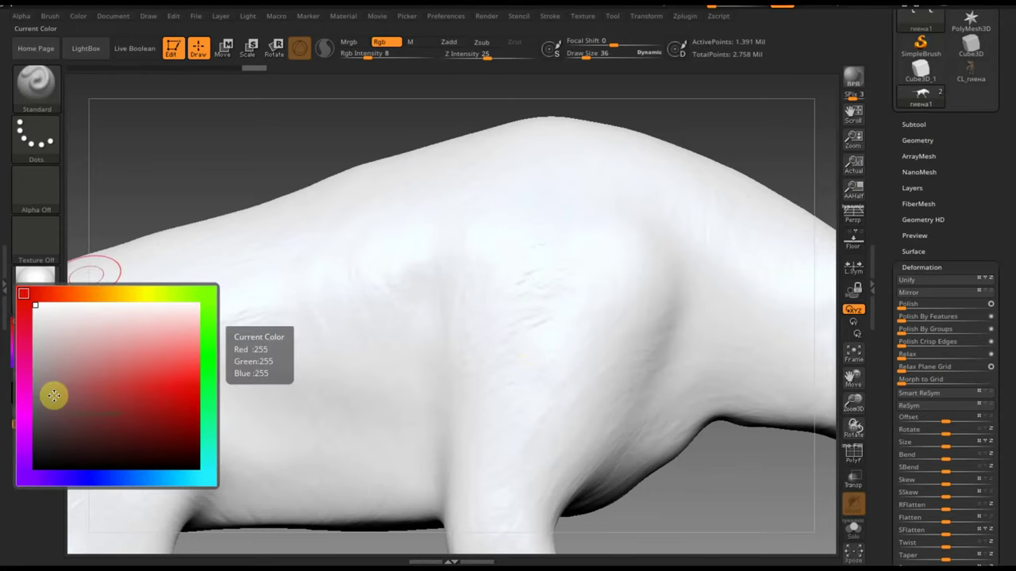
pyautogui.click(24, 347)
pyautogui.moveTo(211, 156)
pyautogui.mouseDown()
pyautogui.moveTo(211, 140)
pyautogui.moveTo(393, 91)
pyautogui.mouseUp()
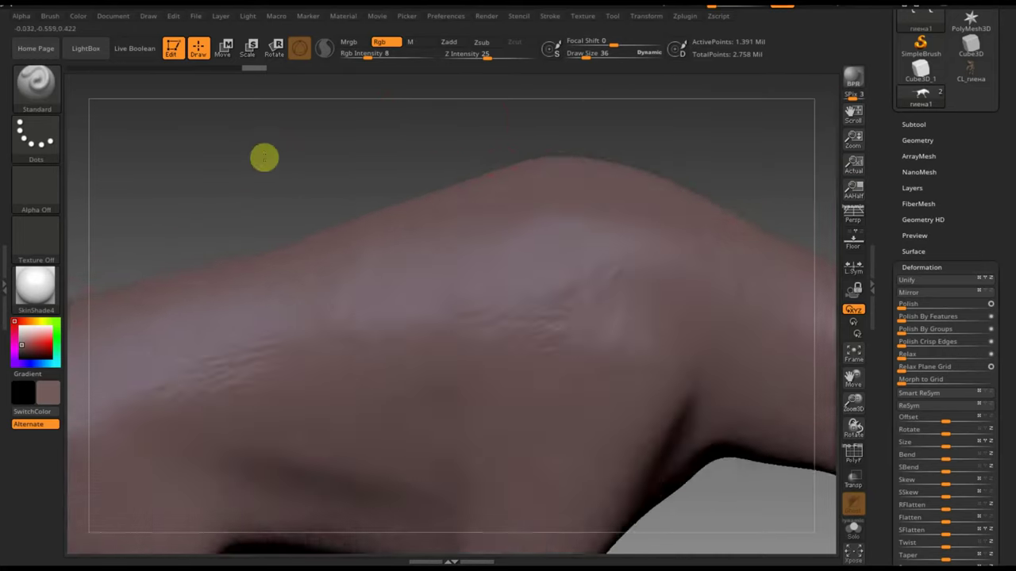
pyautogui.moveTo(430, 152)
pyautogui.mouseDown()
pyautogui.moveTo(277, 261)
pyautogui.moveTo(272, 201)
pyautogui.moveTo(297, 196)
pyautogui.mouseUp()
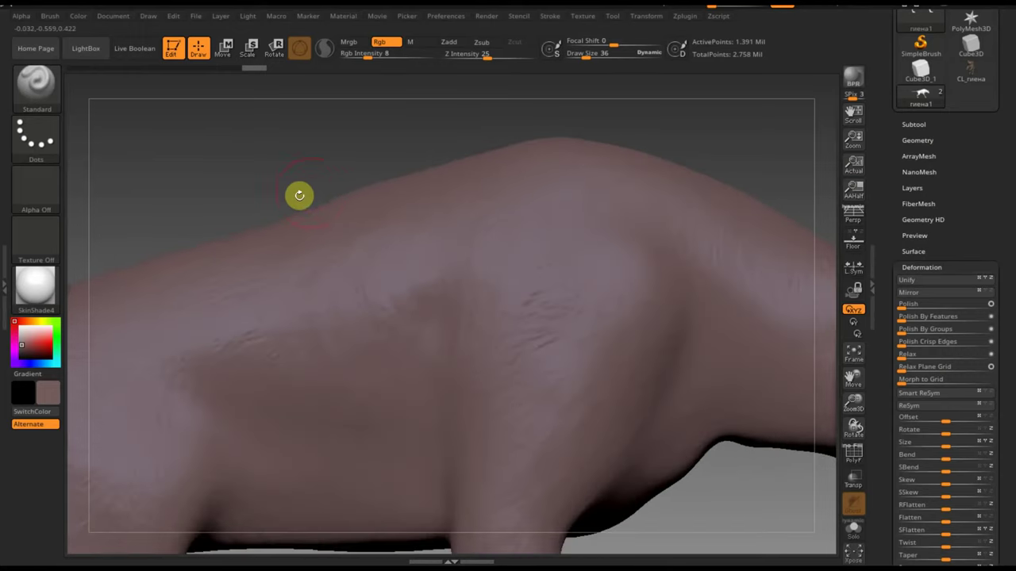
pyautogui.click(914, 127)
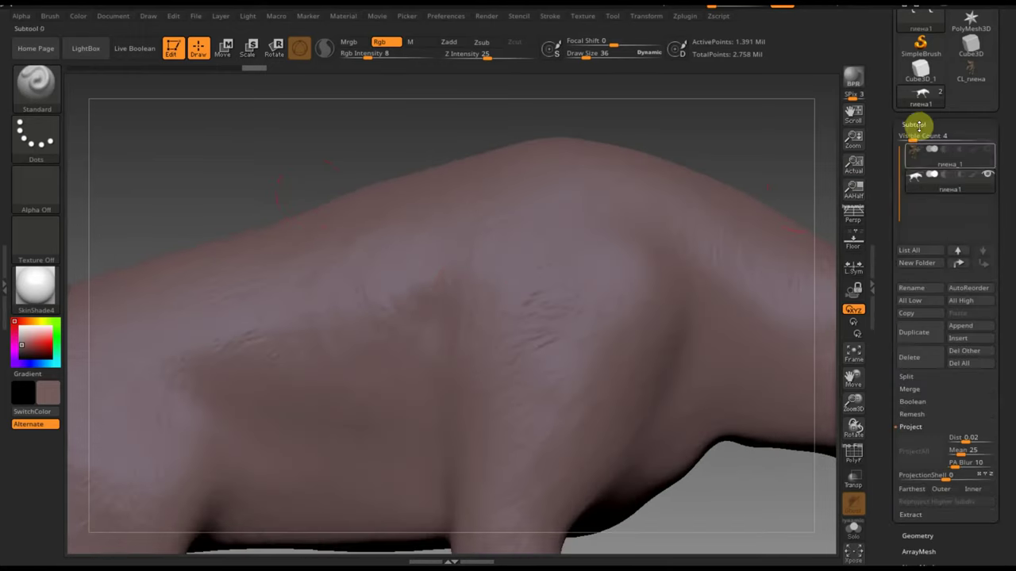
# - Show and select the textured subtool гиена_1, then subdivide it to SDiv 5 (1.367M points)
pyautogui.click(978, 177)
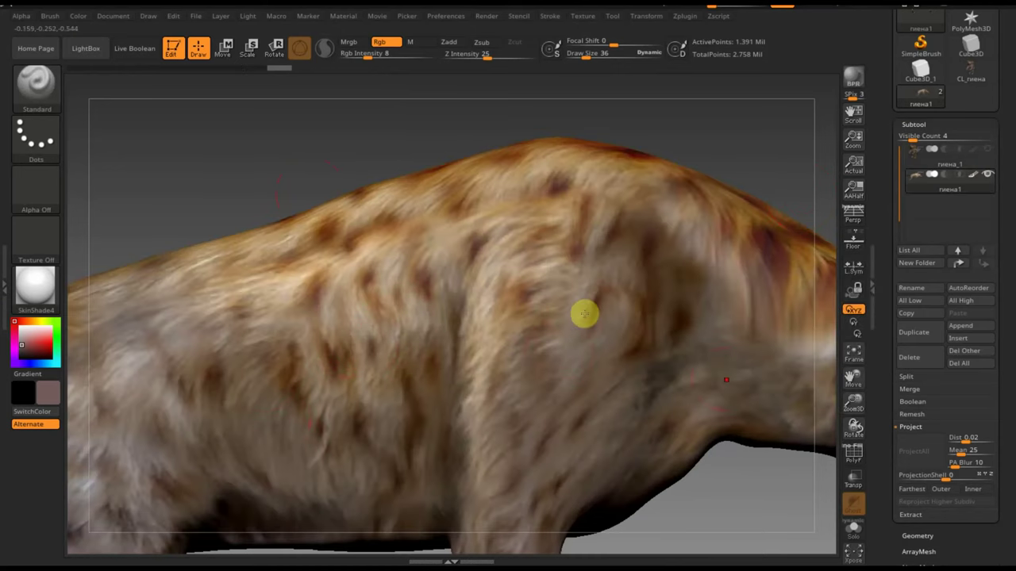
pyautogui.moveTo(950, 155)
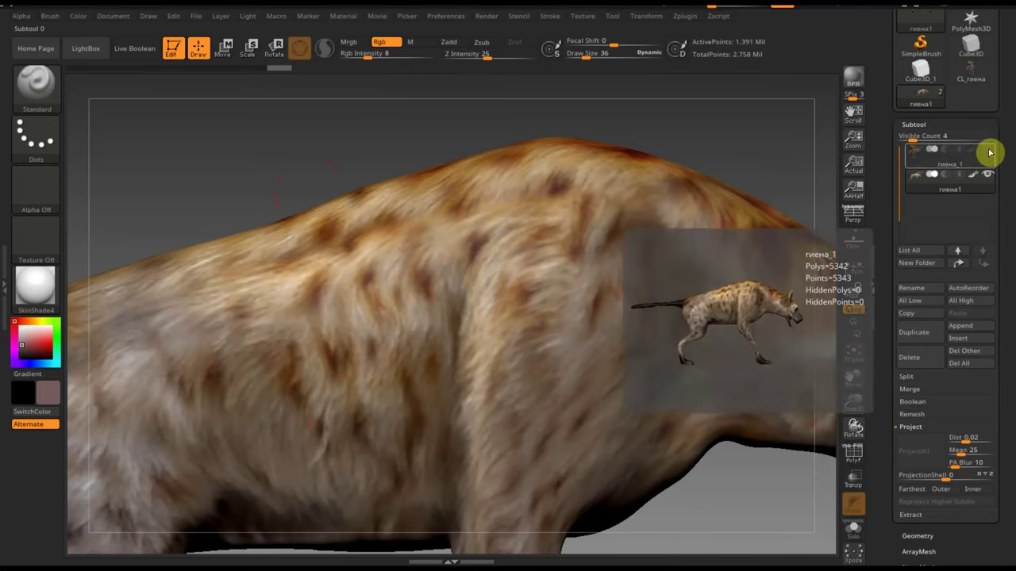
pyautogui.click(964, 174)
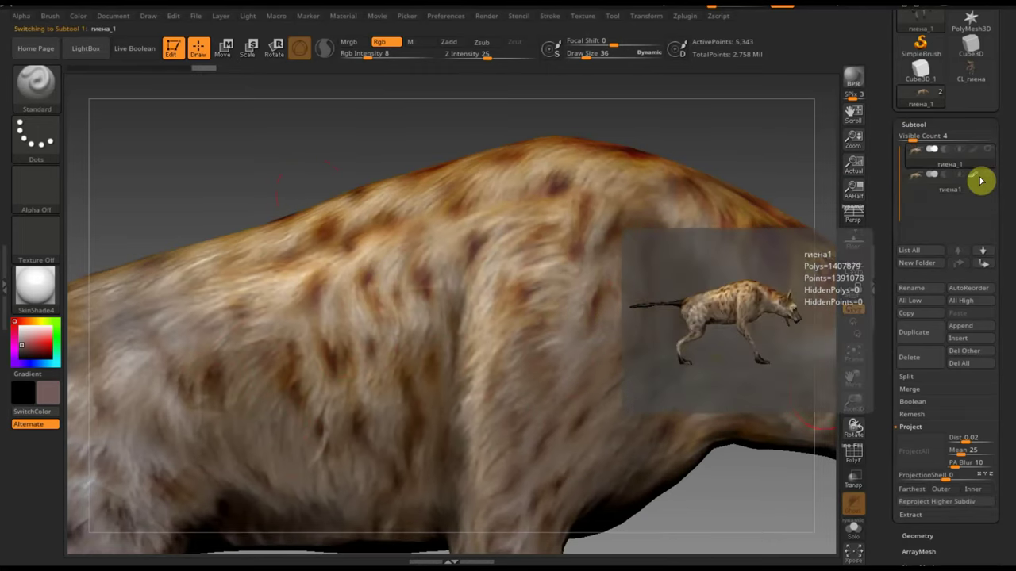
pyautogui.click(986, 157)
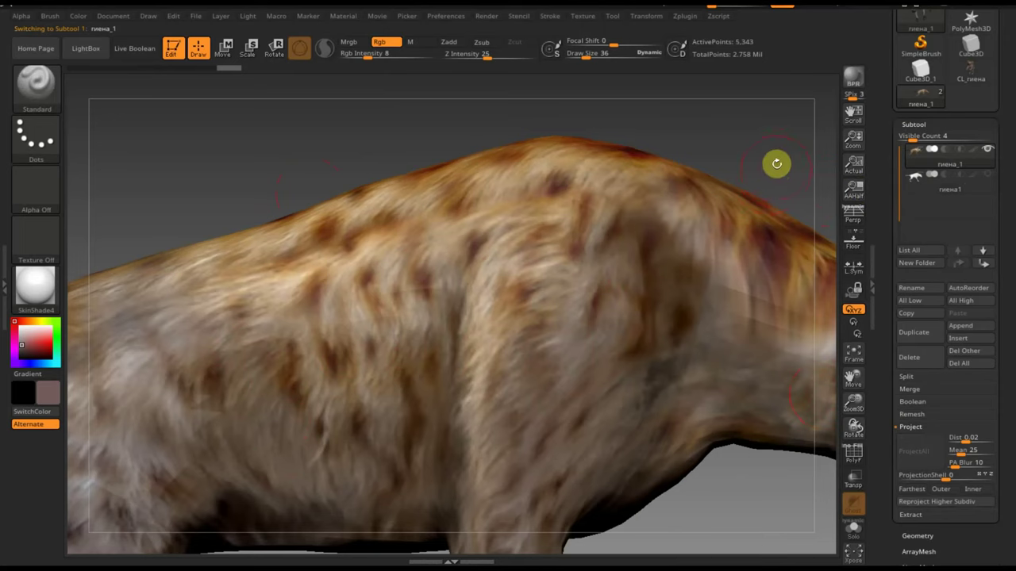
pyautogui.keyDown('alt'); pyautogui.moveTo(770, 166); pyautogui.dragTo(766, 135); pyautogui.keyUp('alt')
pyautogui.keyDown('alt'); pyautogui.moveTo(823, 389); pyautogui.dragTo(719, 417); pyautogui.keyUp('alt')
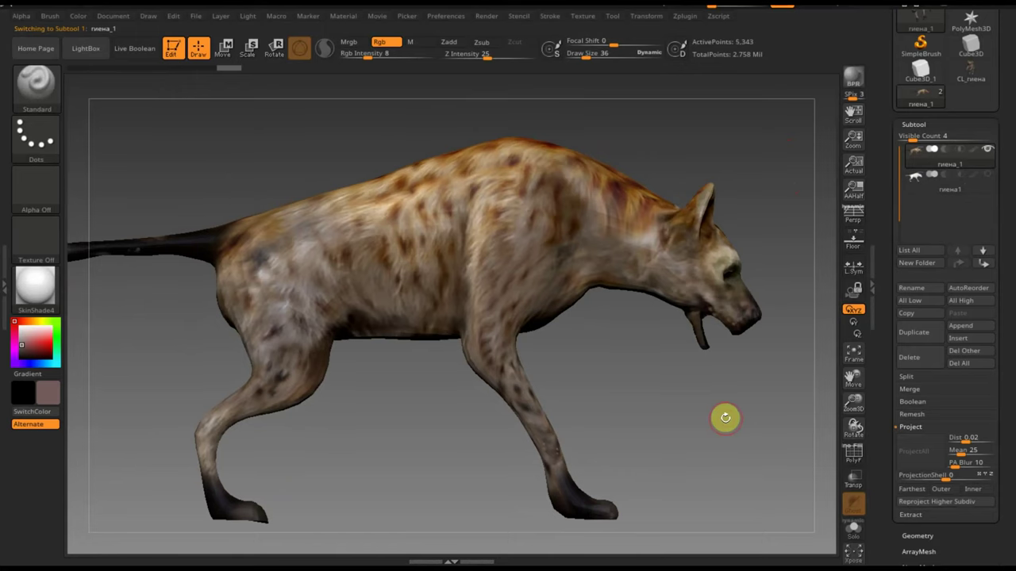
pyautogui.moveTo(720, 421); pyautogui.dragTo(711, 428)
pyautogui.click(918, 536)
pyautogui.moveTo(907, 164); pyautogui.dragTo(940, 168)
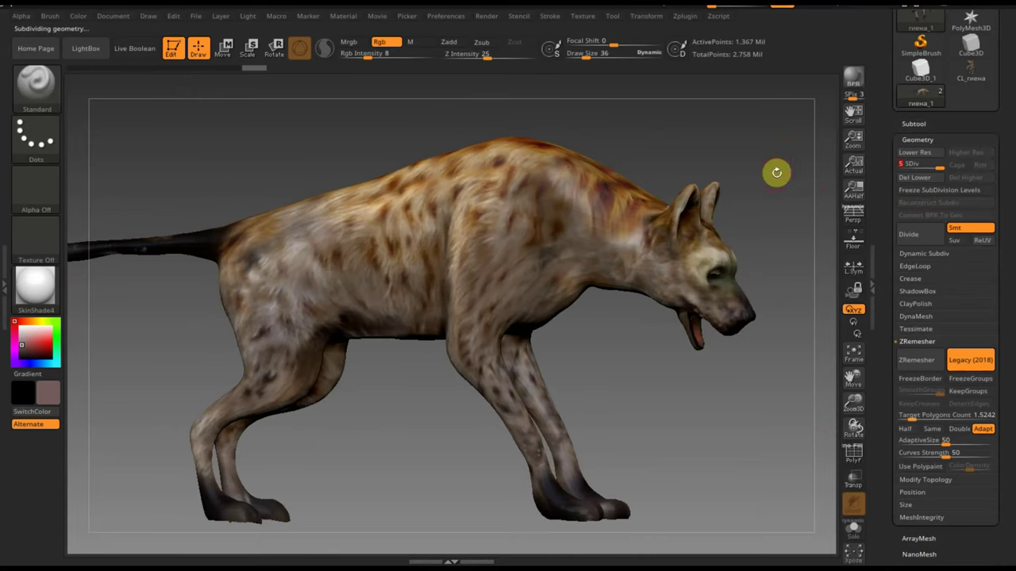
# - Show the PolyF wireframe on the framed hyena, then drop back to SDiv 1 (5,343 points)
pyautogui.click(853, 364)
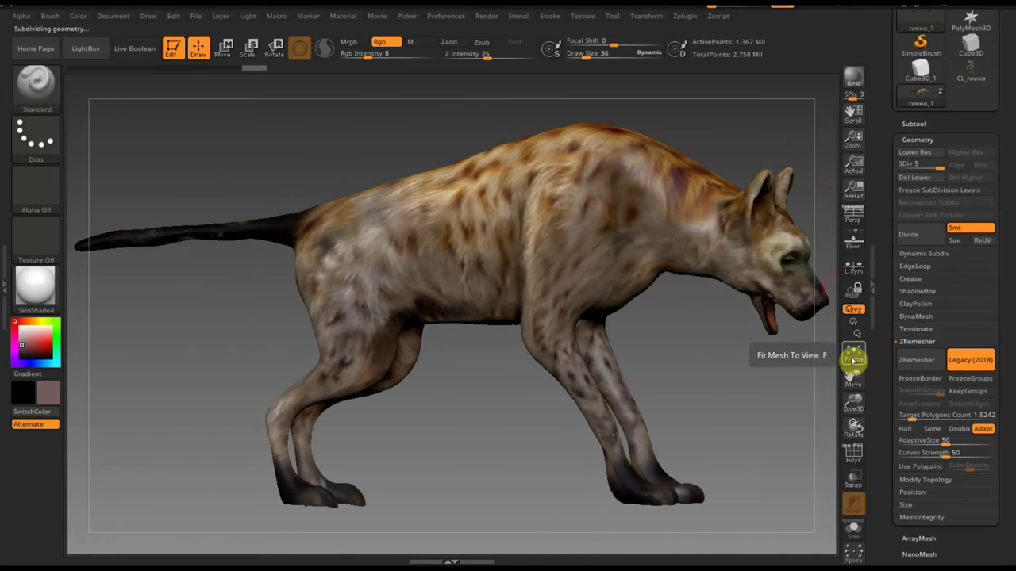
pyautogui.click(853, 459)
pyautogui.moveTo(730, 383)
pyautogui.keyDown('alt'); pyautogui.mouseDown()
pyautogui.moveTo(778, 499)
pyautogui.moveTo(444, 449)
pyautogui.moveTo(414, 561)
pyautogui.moveTo(472, 507)
pyautogui.moveTo(647, 475)
pyautogui.mouseUp(); pyautogui.keyUp('alt')
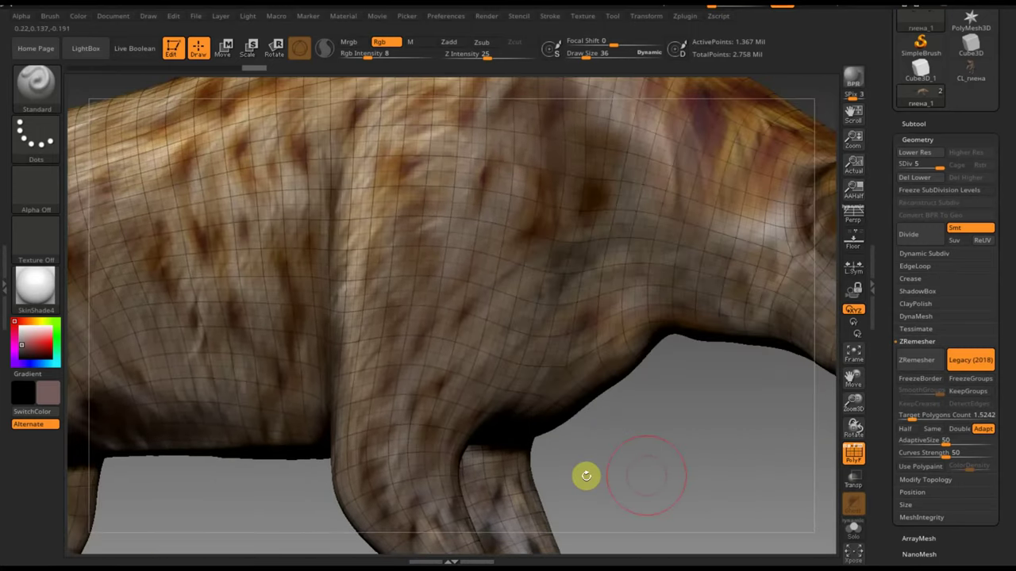
pyautogui.keyDown('alt'); pyautogui.moveTo(586, 475); pyautogui.dragTo(674, 357); pyautogui.keyUp('alt')
pyautogui.press('f')
pyautogui.hotkey('shift', 'd')
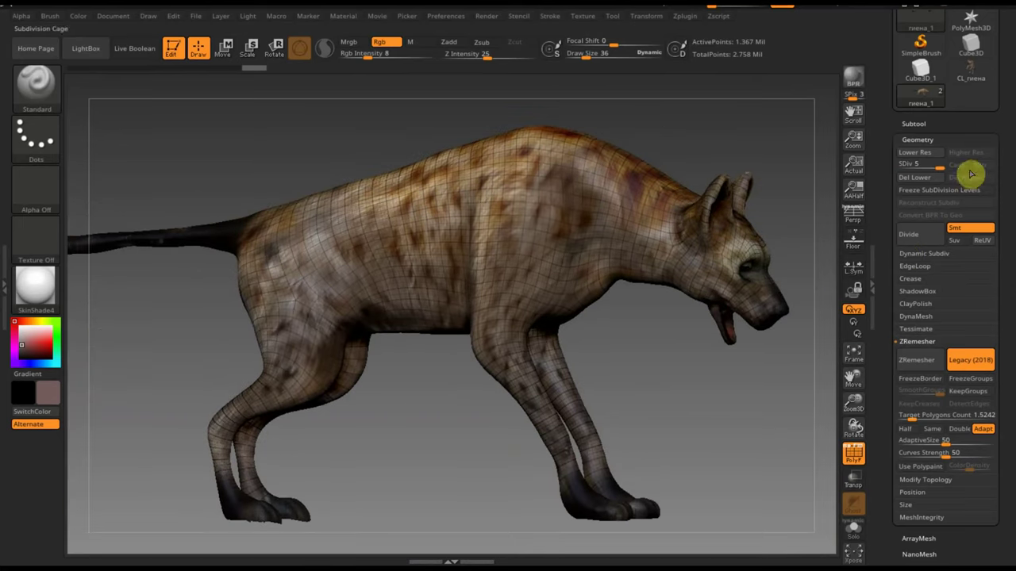
pyautogui.moveTo(914, 170); pyautogui.dragTo(883, 172)
pyautogui.moveTo(774, 325)
pyautogui.mouseDown()
pyautogui.moveTo(719, 369)
pyautogui.moveTo(751, 415)
pyautogui.moveTo(798, 346)
pyautogui.moveTo(780, 381)
pyautogui.moveTo(497, 437)
pyautogui.moveTo(451, 433)
pyautogui.moveTo(709, 405)
pyautogui.moveTo(730, 381)
pyautogui.moveTo(735, 301)
pyautogui.moveTo(739, 331)
pyautogui.moveTo(662, 374)
pyautogui.moveTo(650, 397)
pyautogui.moveTo(641, 370)
pyautogui.moveTo(701, 399)
pyautogui.moveTo(738, 399)
pyautogui.mouseUp()
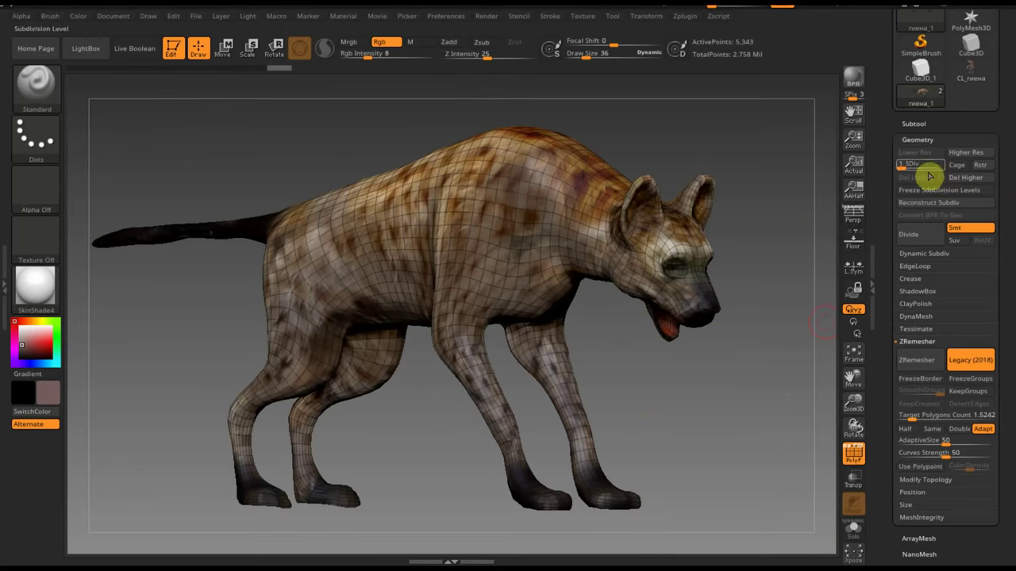